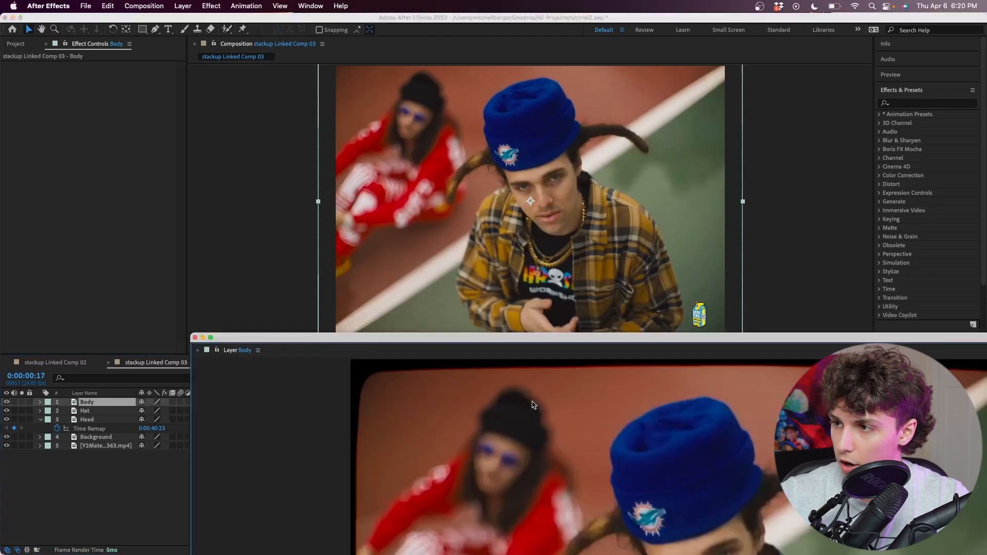
Trace a closed pen mask around the torso on the Body layer and close its layer view
key(g)
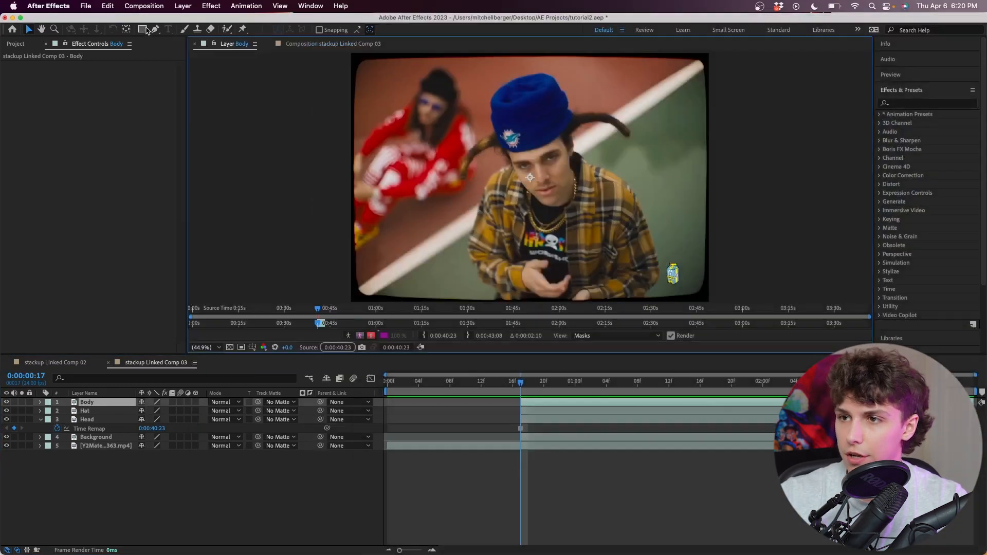
scroll(470, 301, up, 3)
click(471, 295)
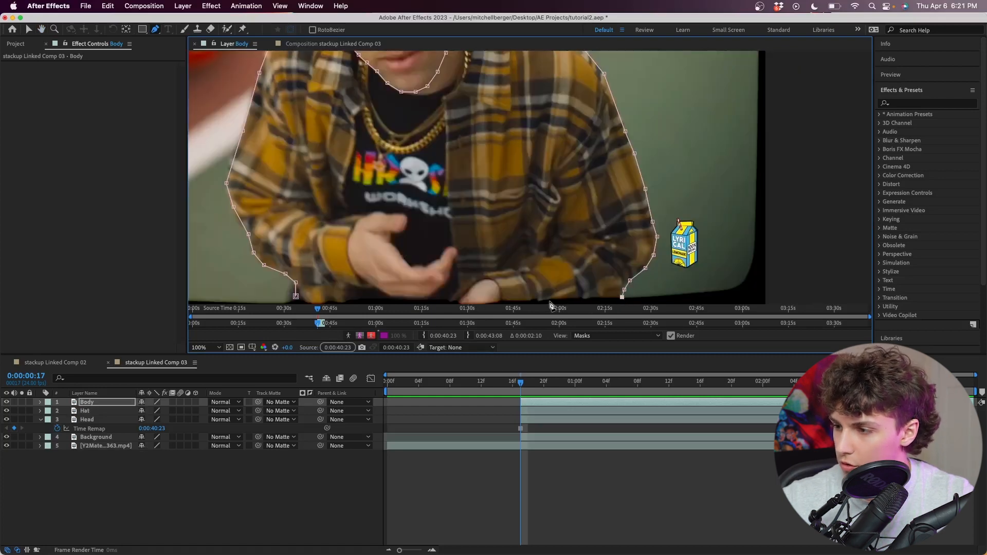
click(309, 300)
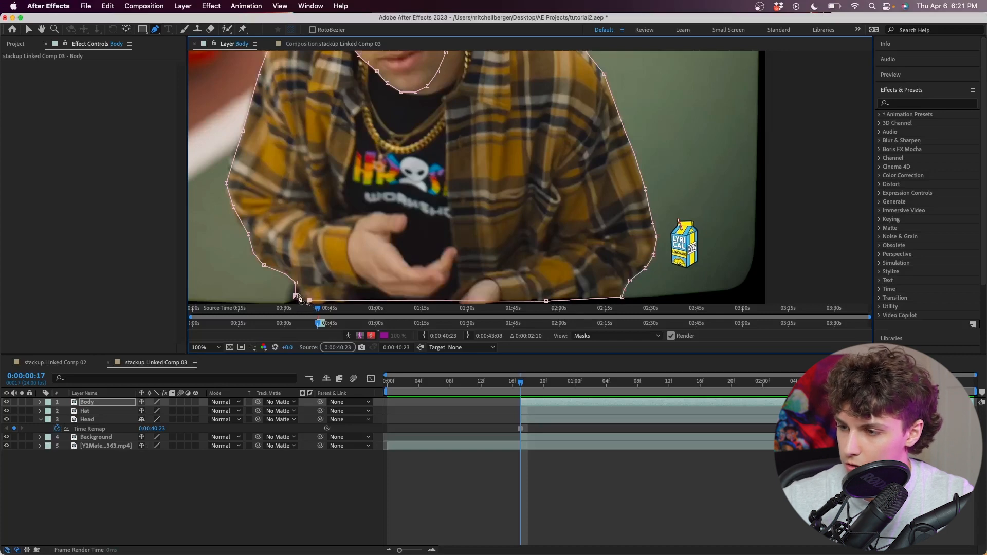
click(296, 298)
scroll(511, 222, down, 3)
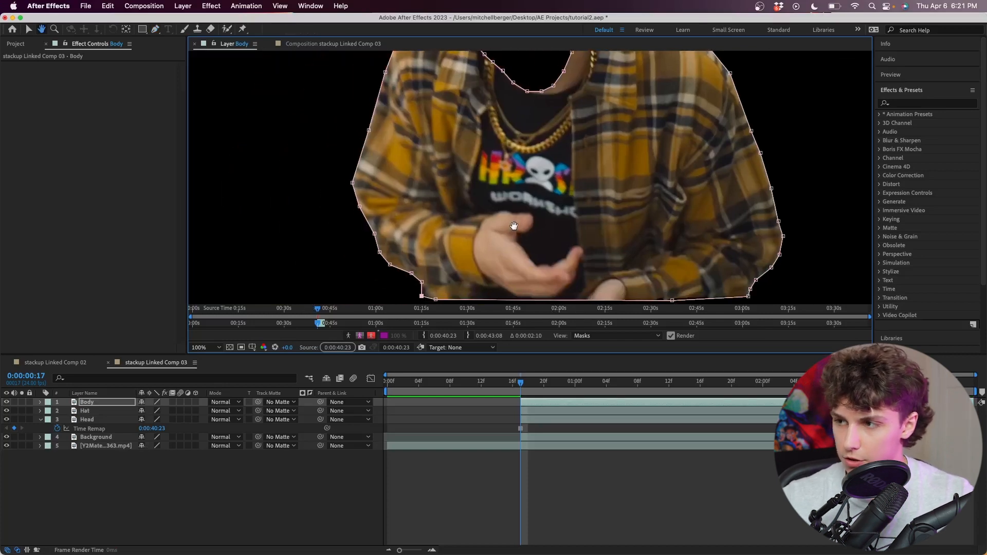
drag(512, 222, 502, 245)
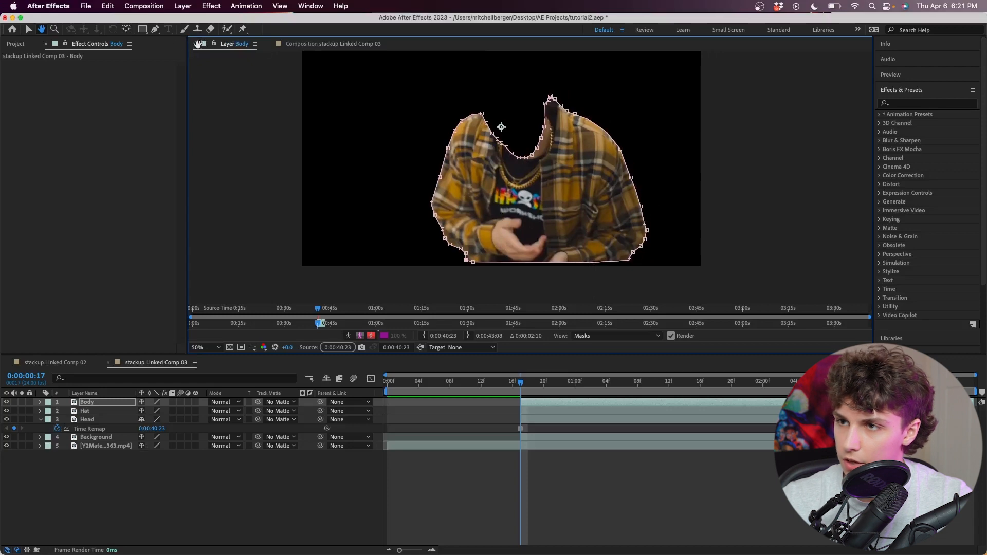
click(195, 44)
Trace a closed pen mask around the blue hat on the Hat layer
click(538, 412)
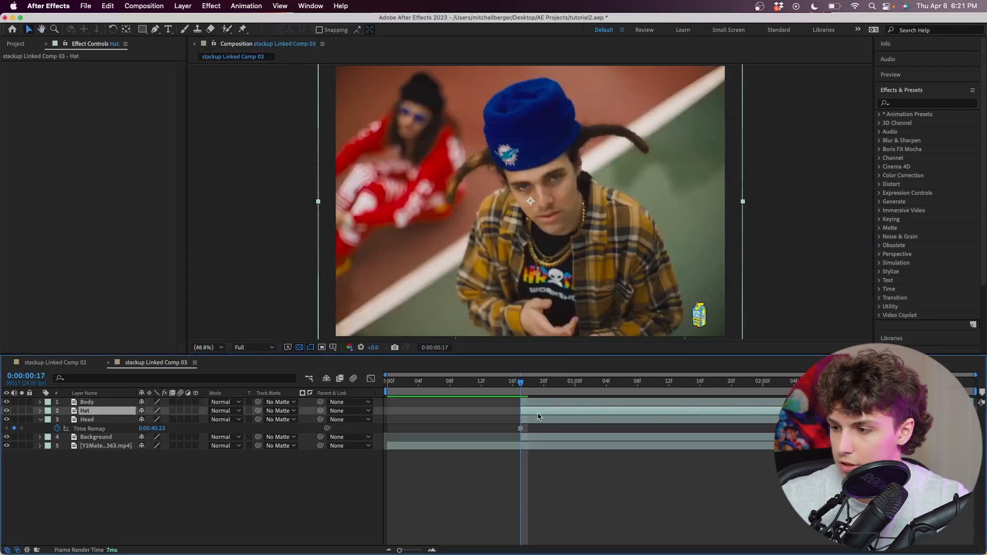
double_click(536, 414)
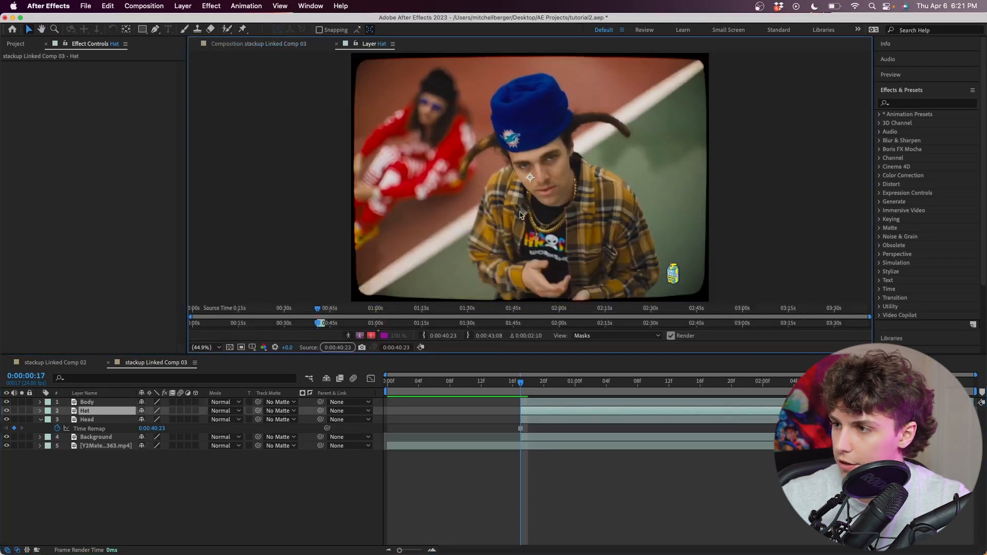
key(period)
key(period)
key(g)
scroll(555, 206, up, 5)
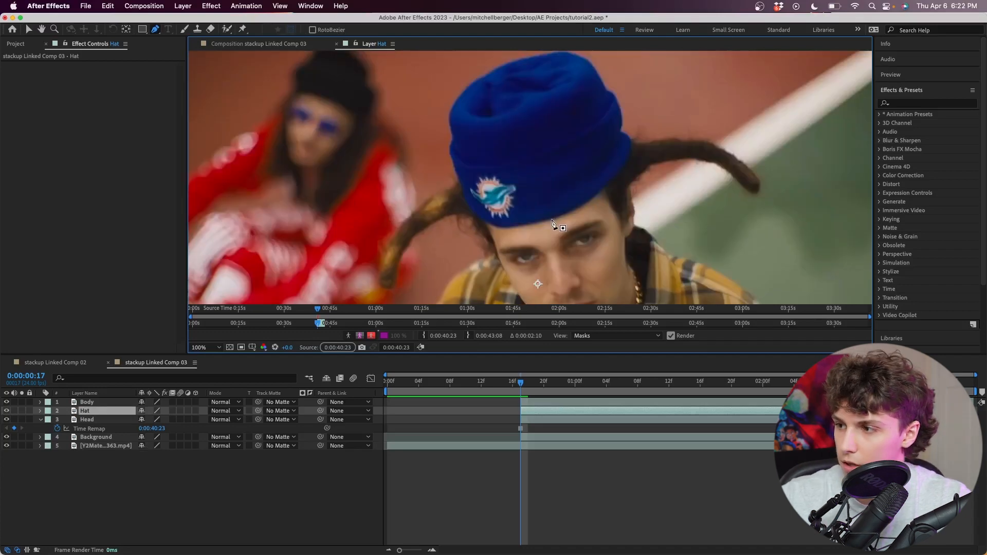
click(552, 219)
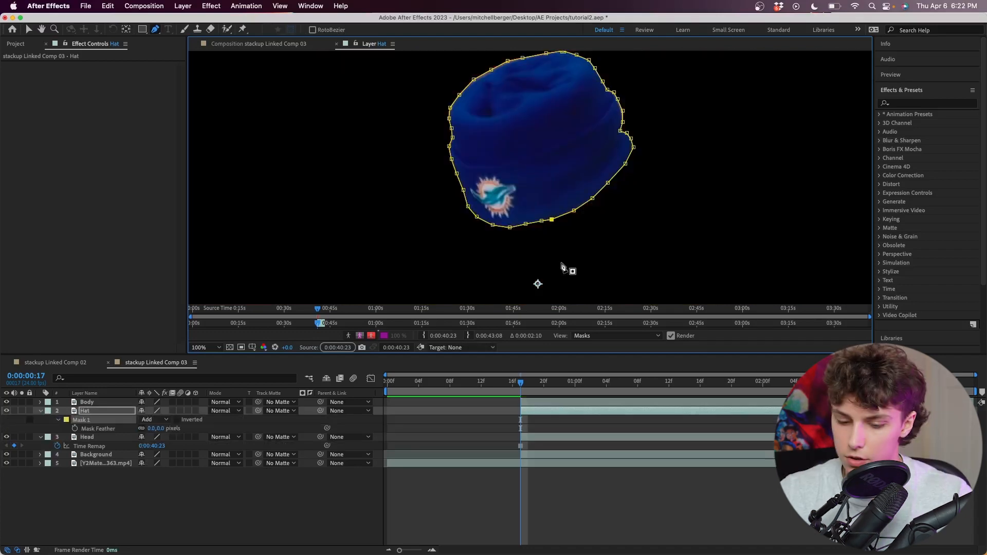
key(space)
drag(534, 146, 526, 164)
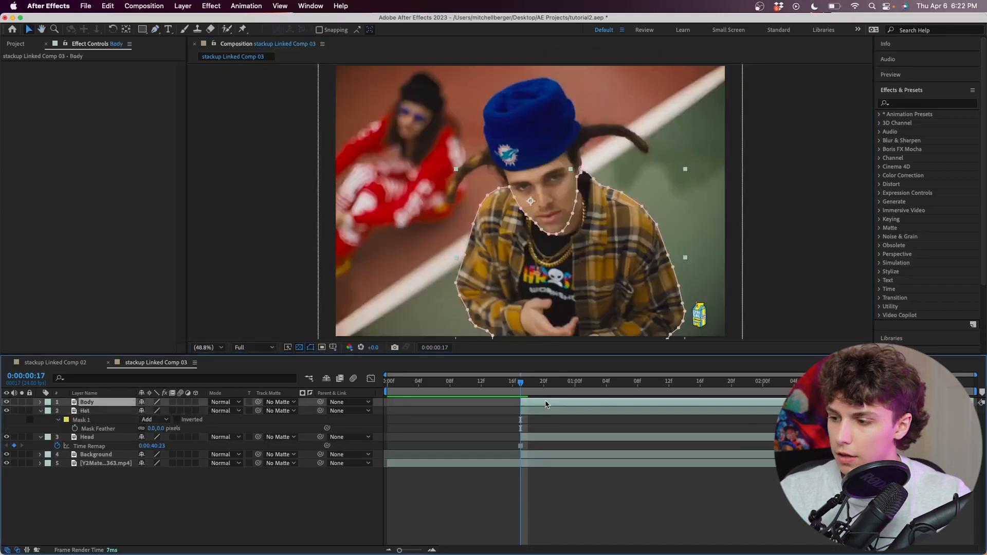
Set the mask feather to 5 pixels on the Hat, Body and Head layer masks
click(534, 438)
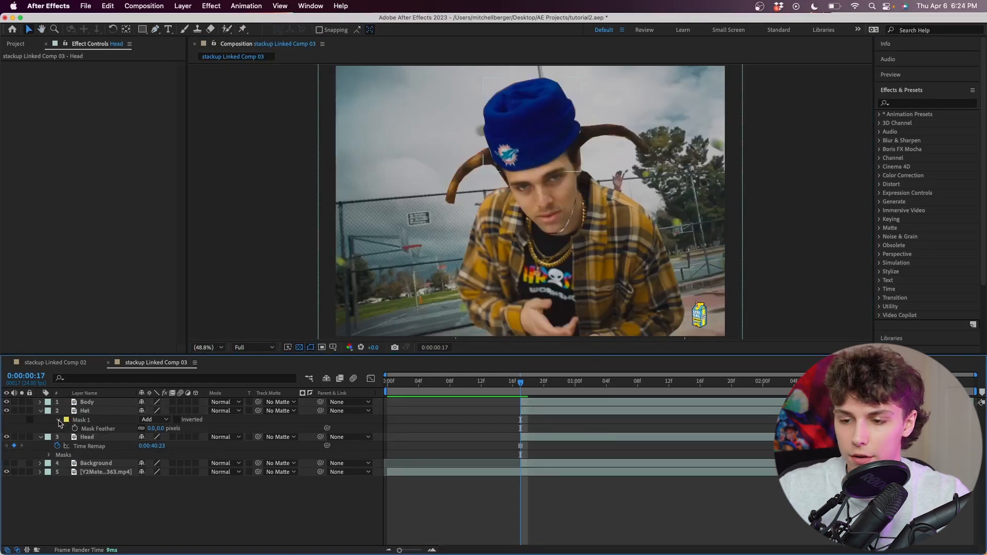
click(58, 419)
click(56, 420)
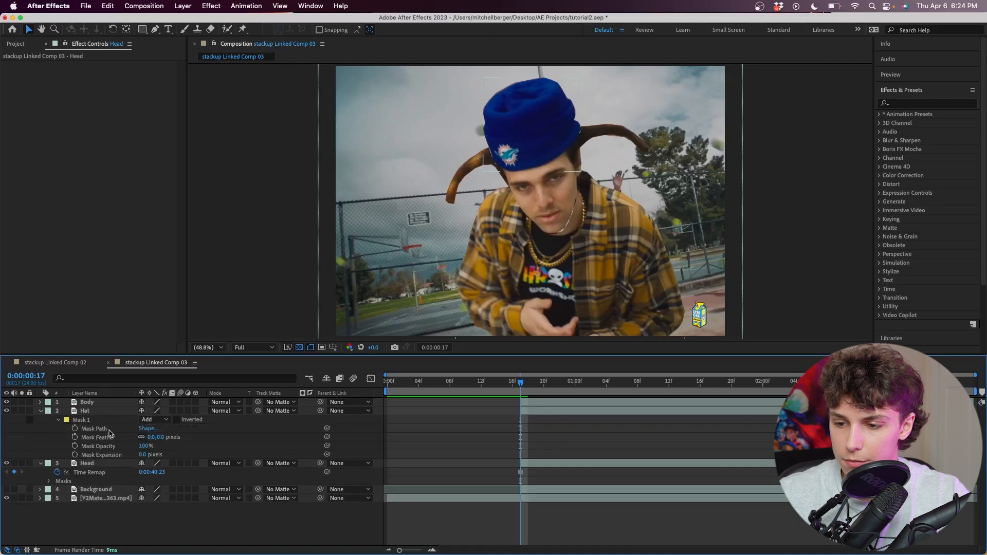
drag(151, 439, 134, 448)
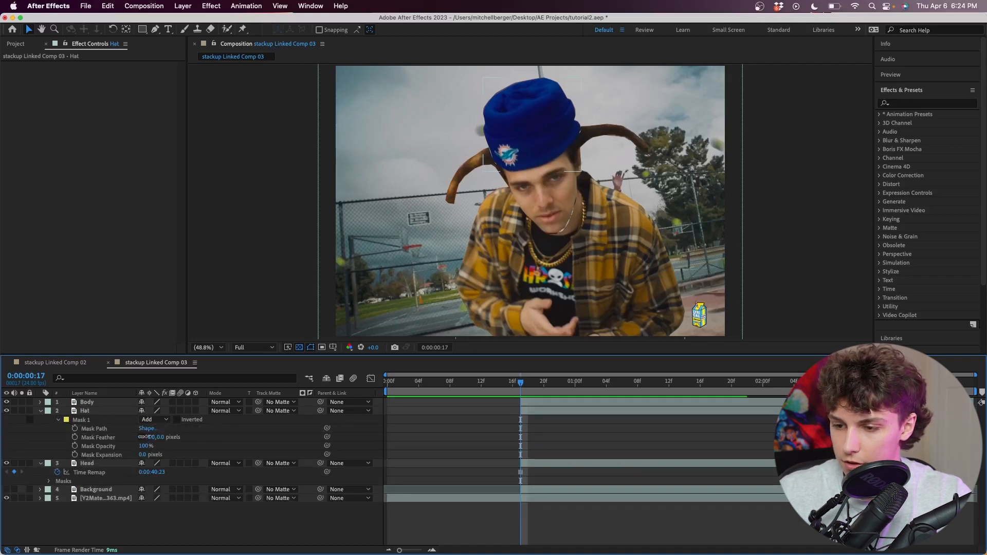
click(147, 436)
text(5)
key(Return)
text(5)
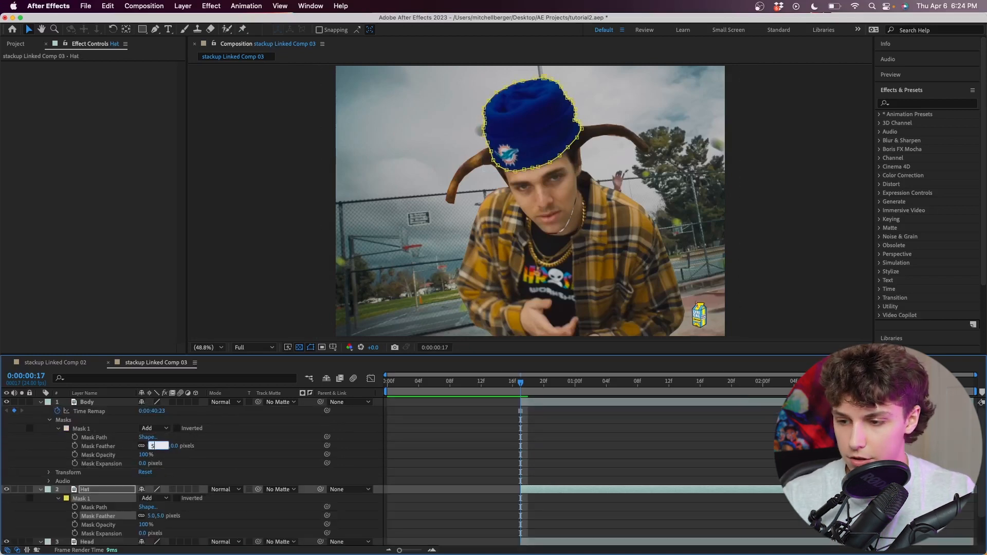
key(Return)
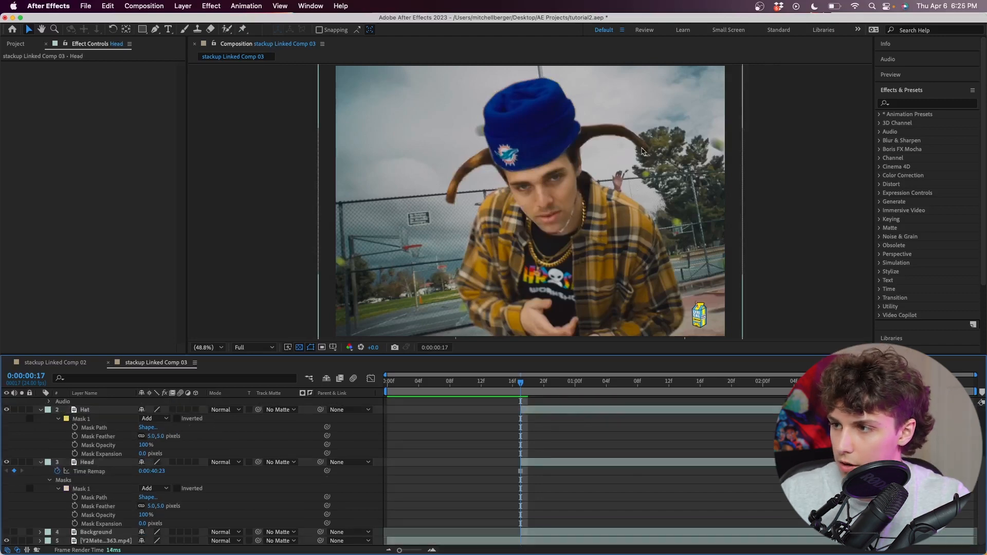
Extend the Body layer's start back to frame 3 and stagger the Hat and Head starts a few frames before frame 17
click(542, 411)
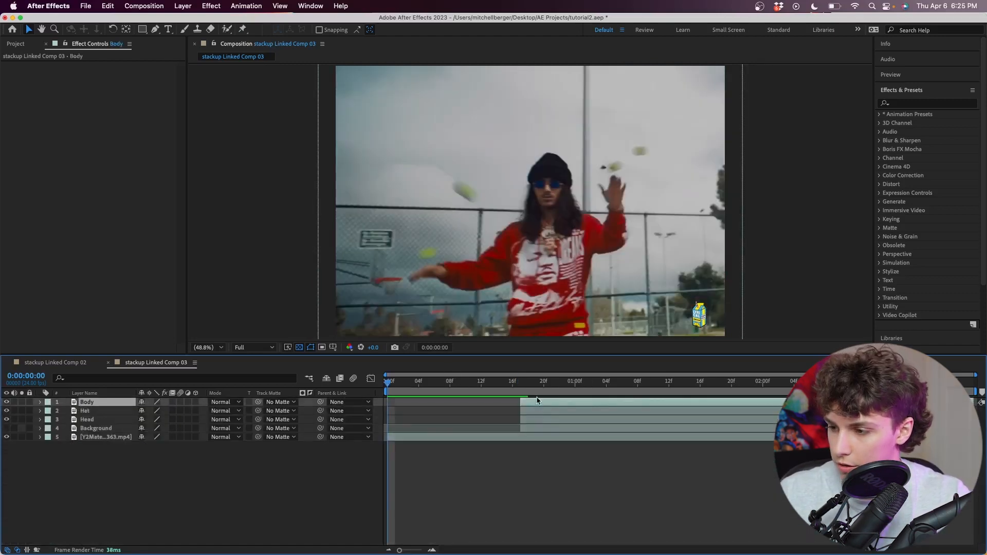
drag(537, 384, 410, 384)
drag(522, 402, 411, 401)
click(532, 396)
drag(532, 395, 516, 421)
Split the Body and Hat layers at frame 17 to end the cutouts where the new shot begins
click(530, 401)
key(super+shift+d)
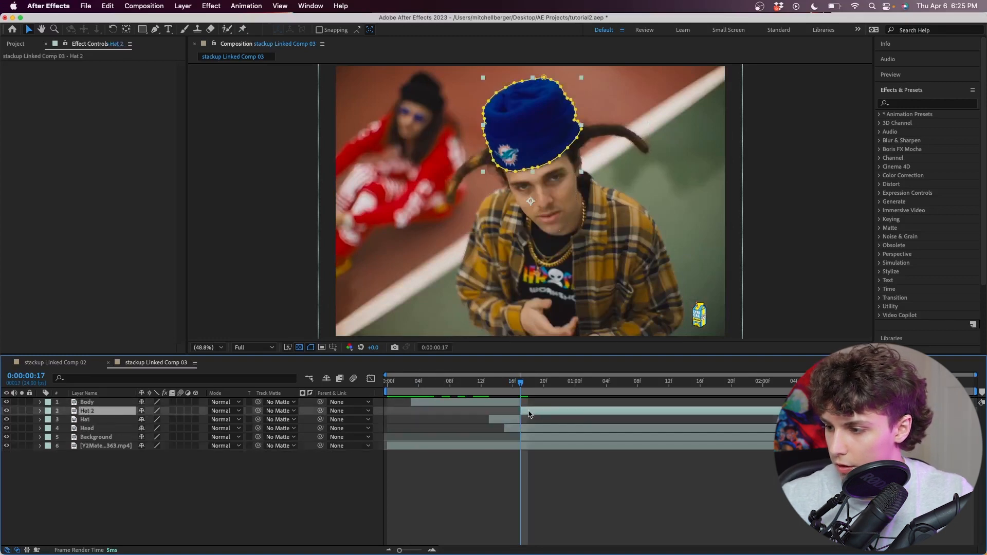
click(536, 412)
key(super+shift+d)
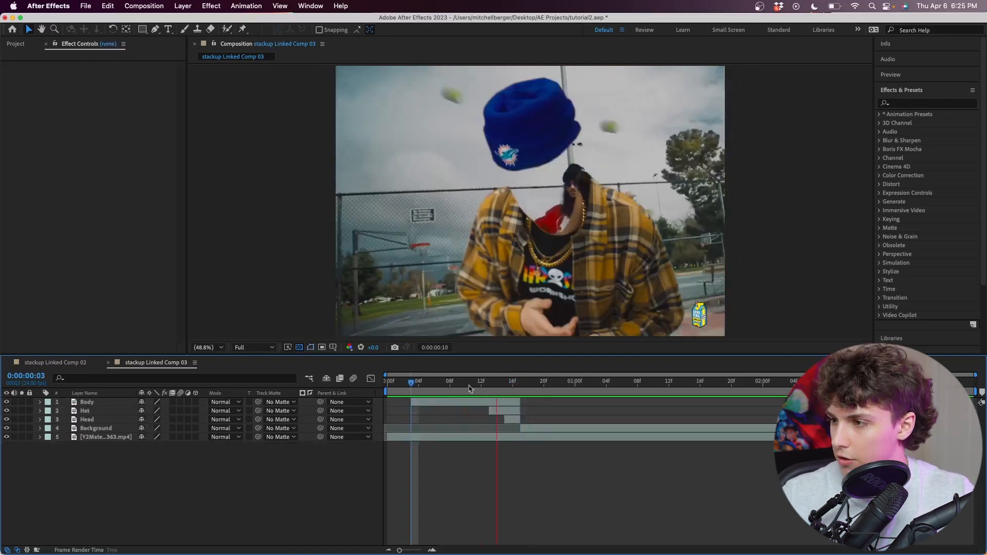
Play back the staggered cutouts from frame 1 to check their stacking sequence
key(space)
click(395, 382)
key(space)
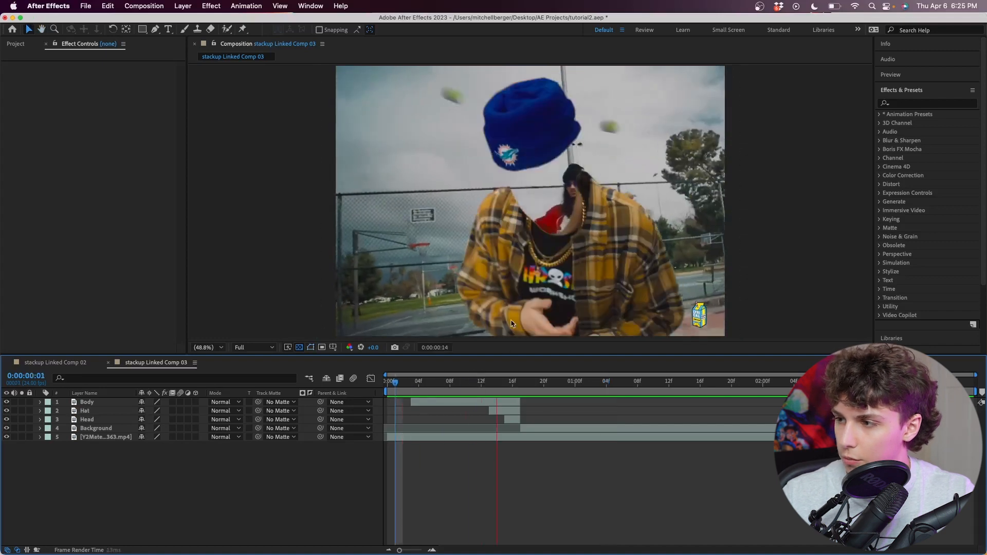
key(space)
drag(538, 384, 470, 393)
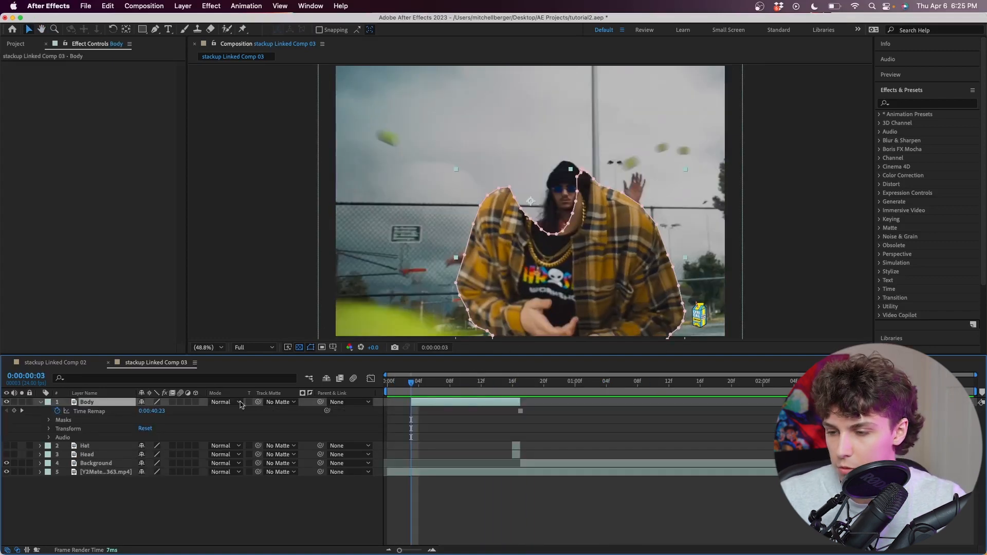
Apply the Transform effect to the Body layer and rename the effect Rotation
click(921, 103)
text(trans)
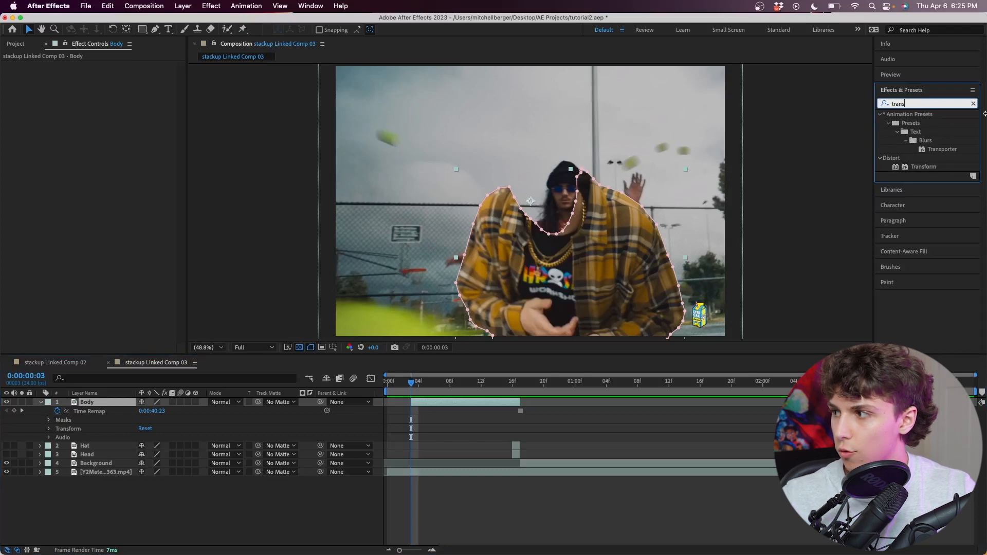
drag(923, 166, 449, 406)
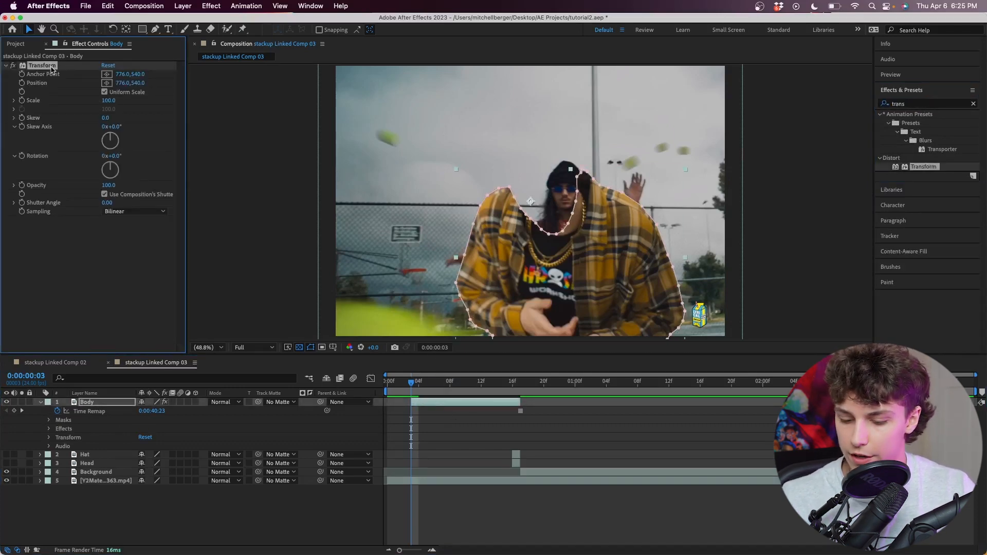
key(Return)
text(Rotation)
click(149, 238)
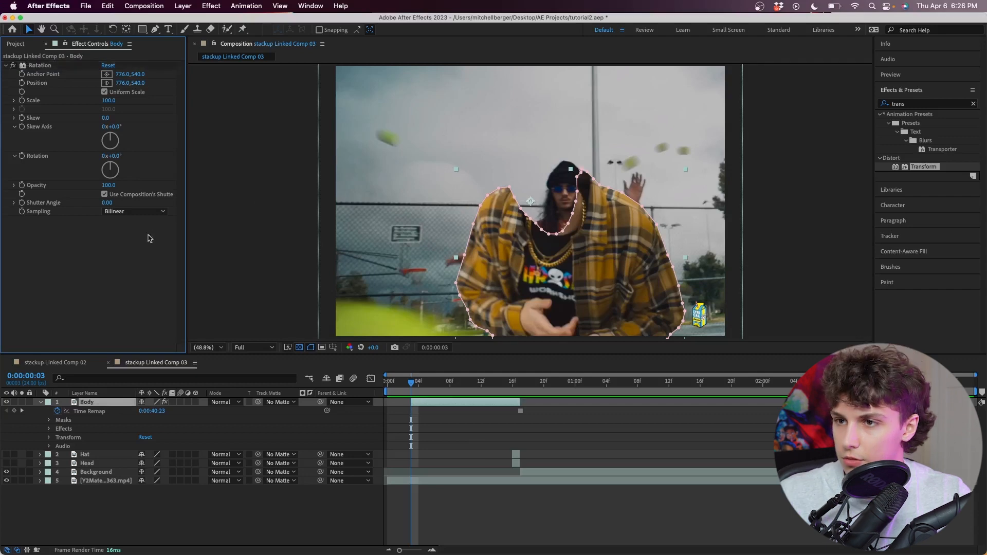
Set the effect's anchor point at the torso's base, 880, 802.3, match the position at 881, 804, and test the rotation
click(108, 75)
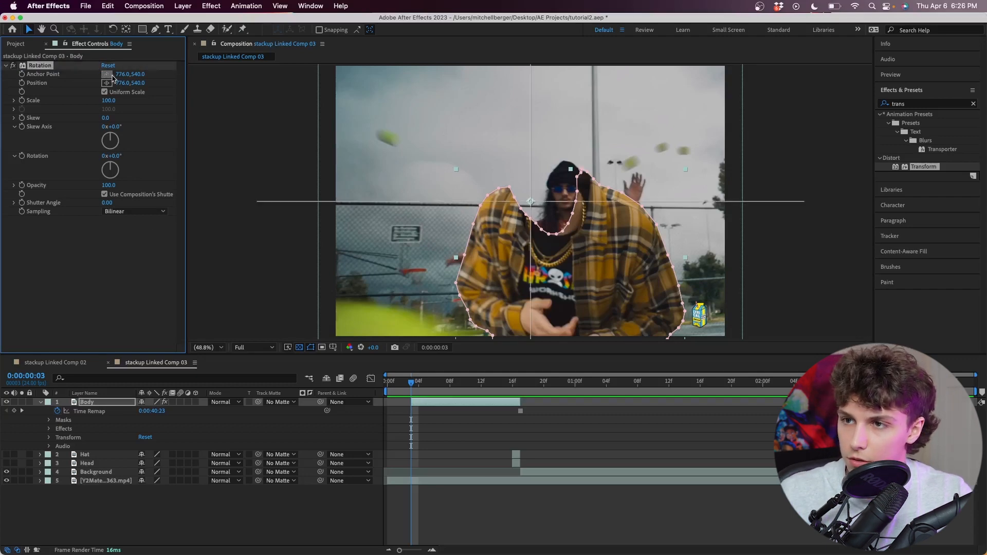
click(559, 273)
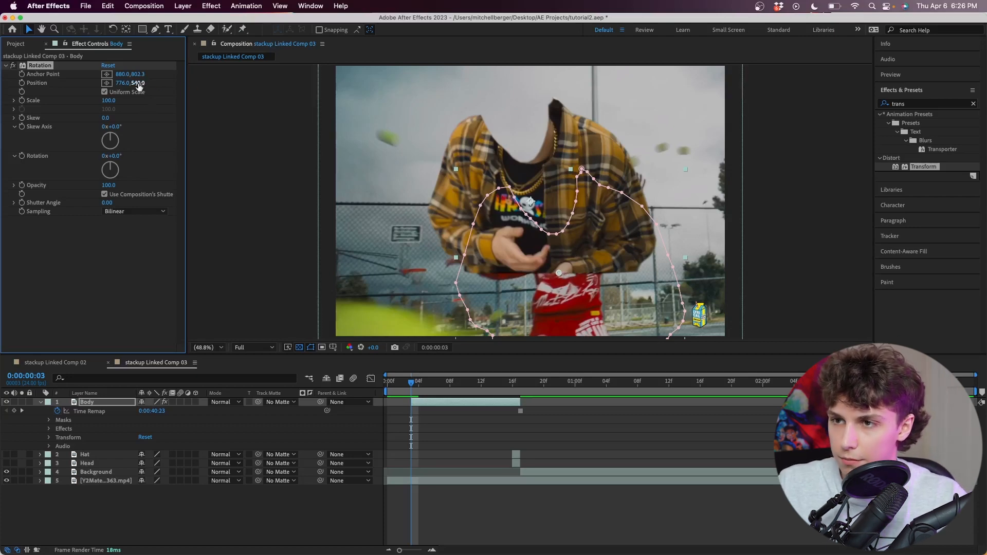
drag(138, 84, 262, 97)
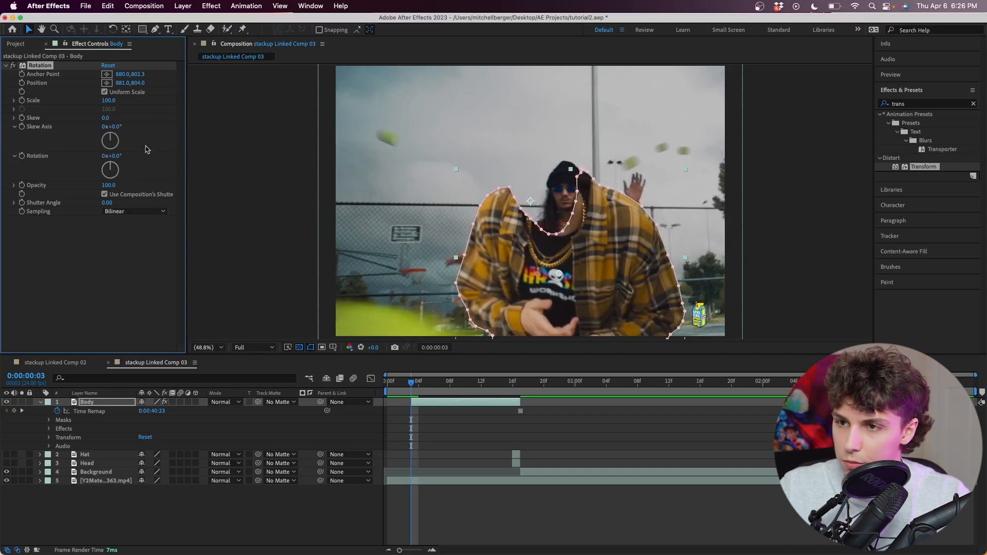
drag(114, 165, 173, 211)
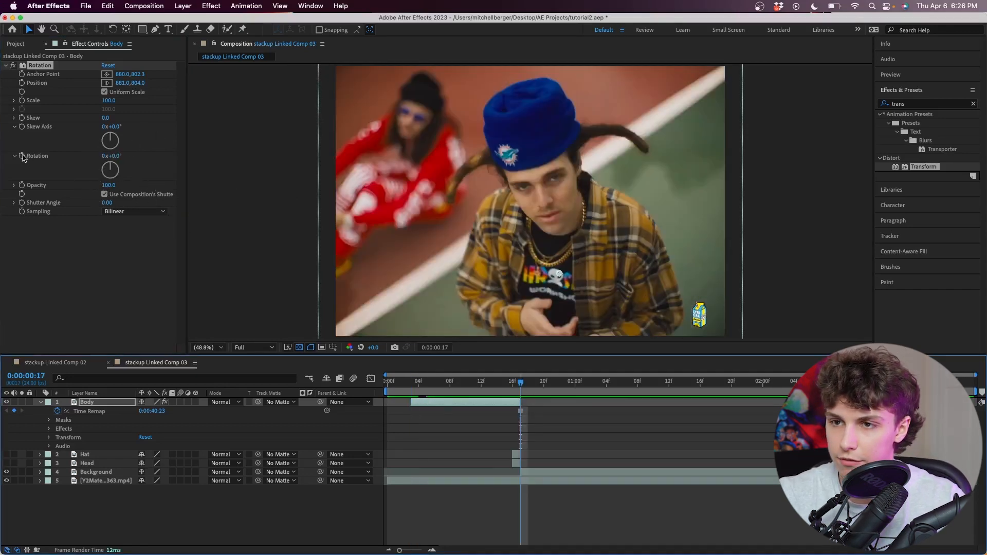
Keyframe the Body effect's rotation at 0° on frame 17 and 180° on frame 3, and preview the spin
click(22, 155)
click(411, 383)
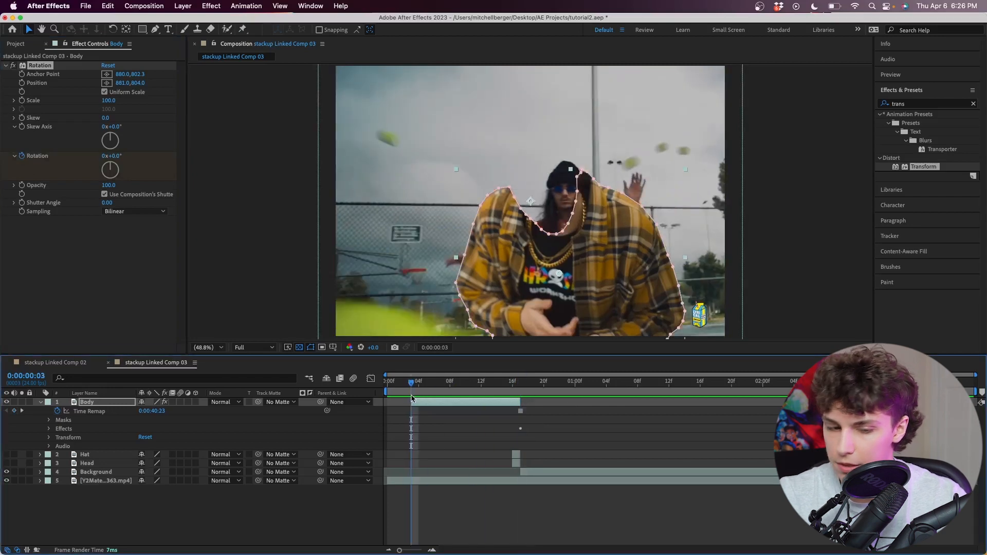
drag(123, 169, 111, 188)
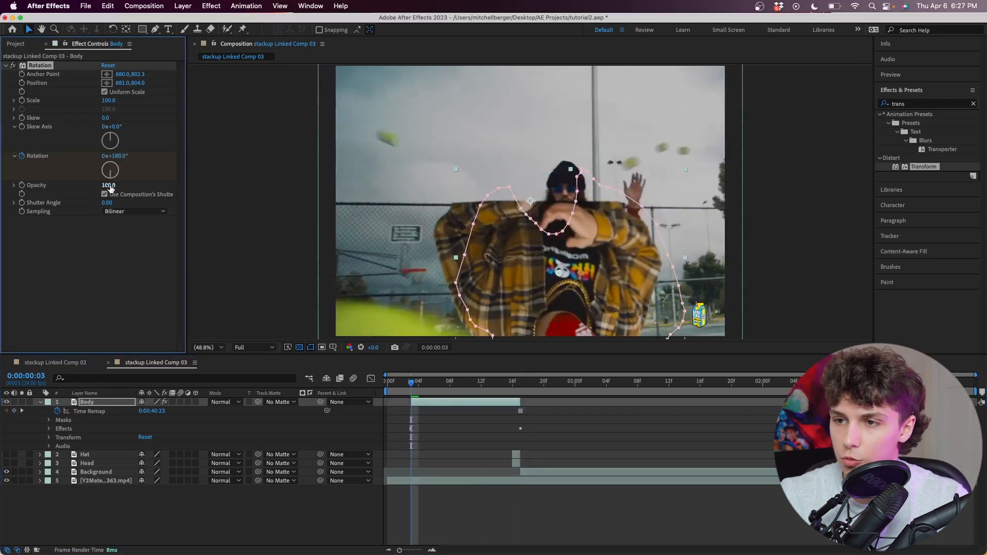
key(space)
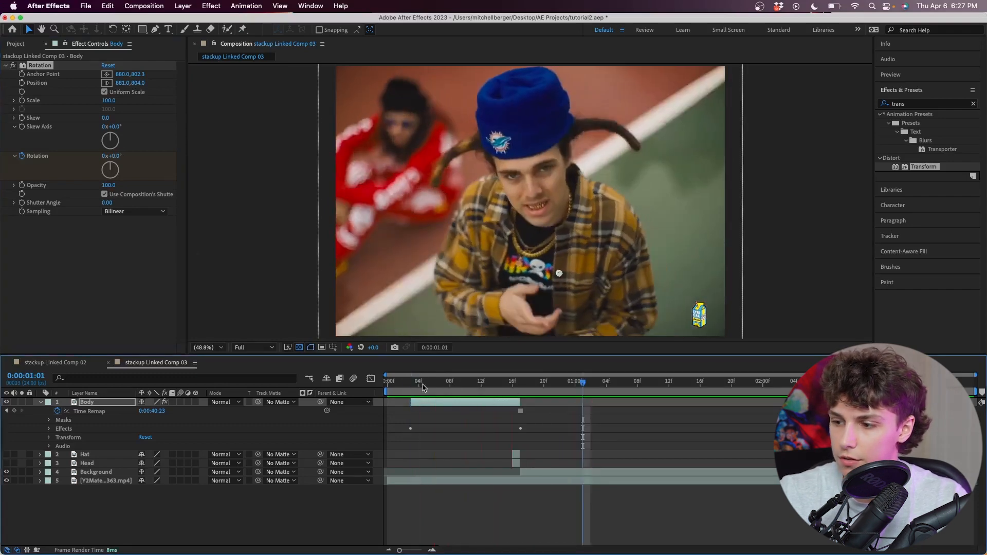
key(space)
Reveal the Body layer's two rotation keyframes in the timeline and apply Easy Ease to them
click(49, 428)
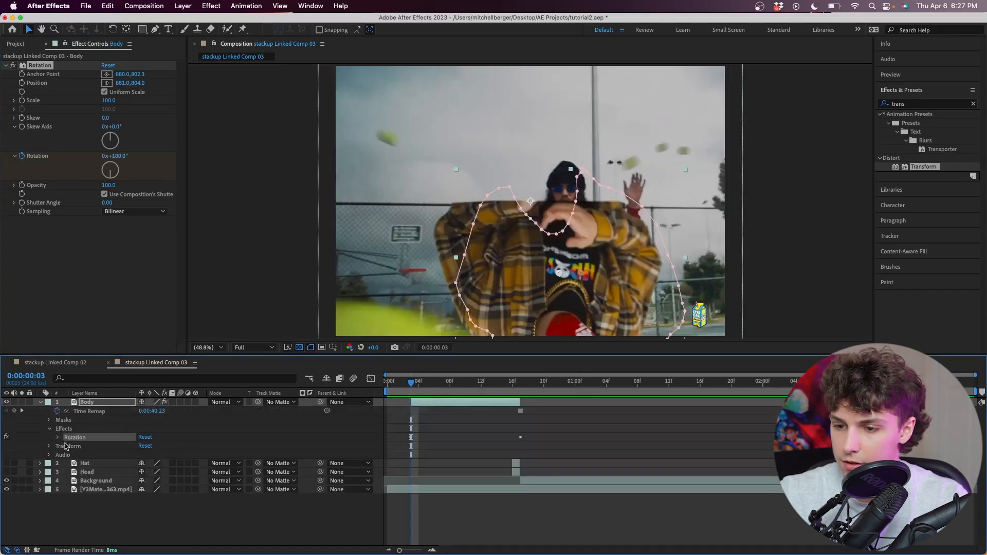
click(58, 438)
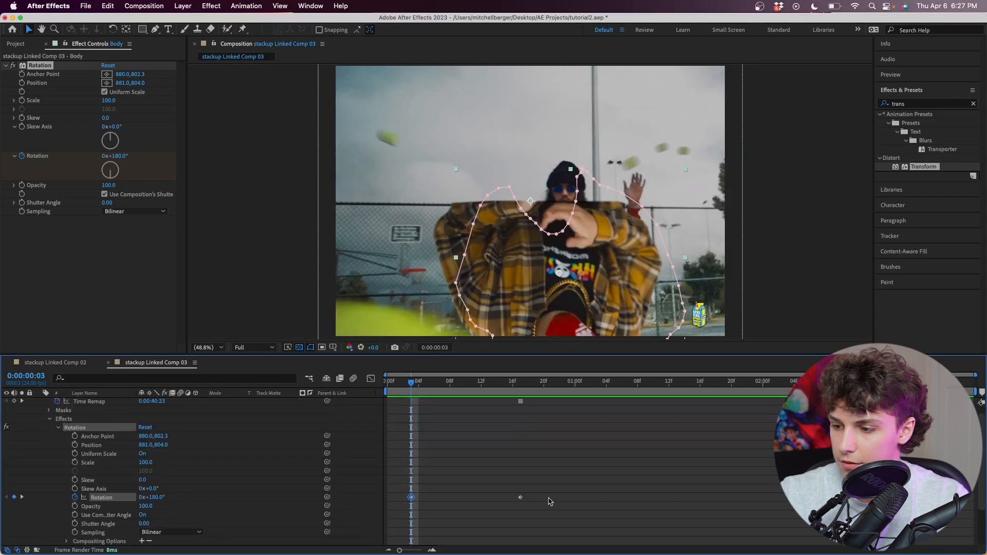
scroll(549, 501, down, 1)
drag(578, 457, 395, 497)
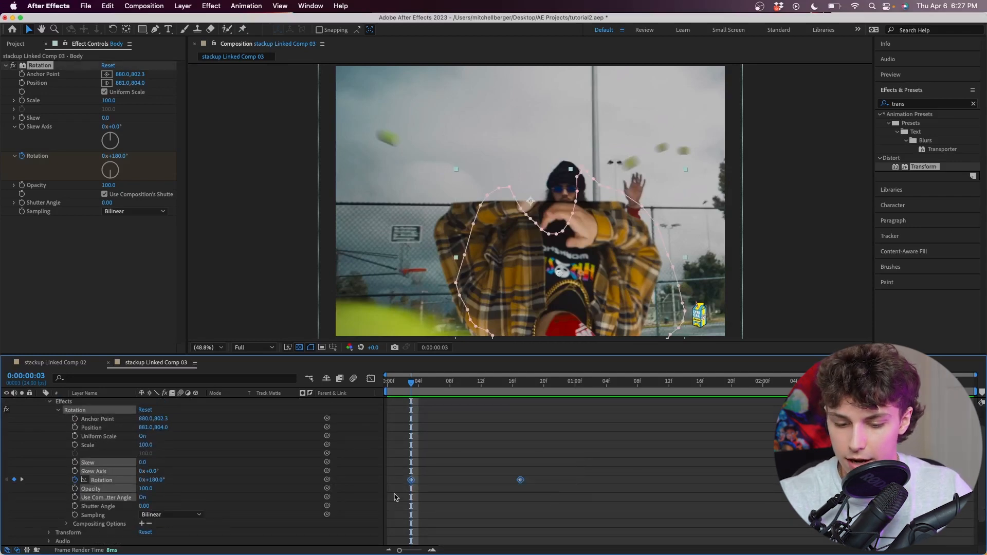
key(F9)
right_click(416, 483)
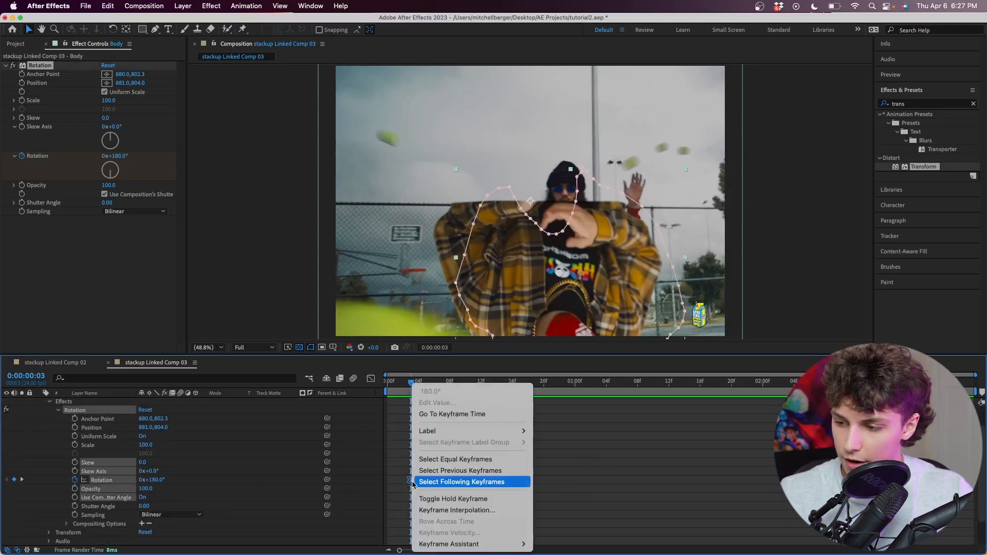
mouse_move(462, 544)
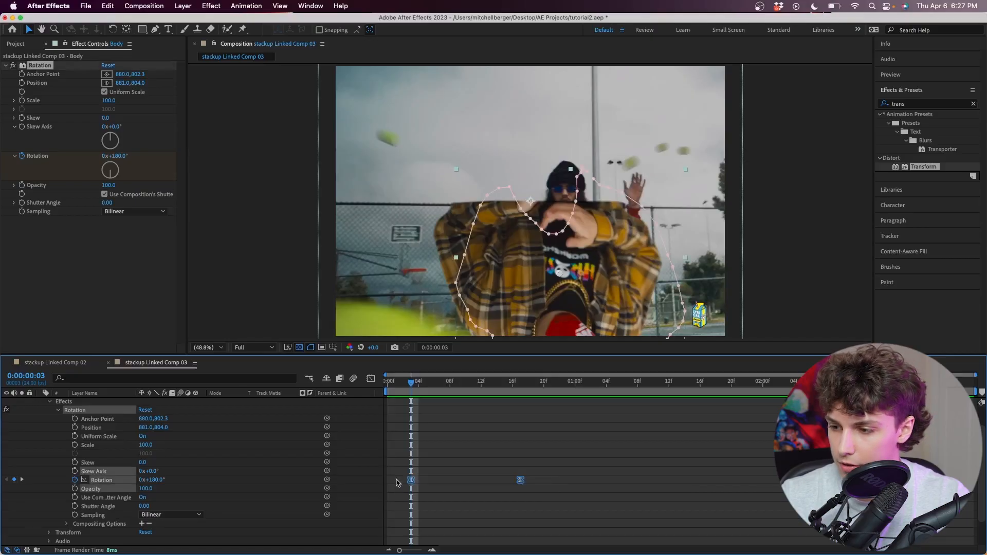
Shape the Body rotation's speed graph to peak early and ease out slowly, and enable motion blur on the layer
click(371, 378)
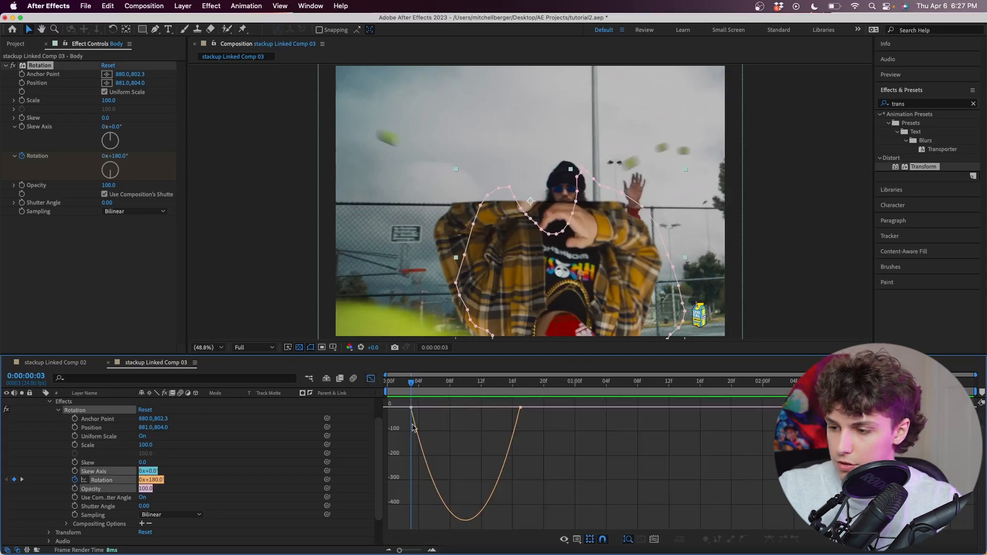
click(520, 409)
drag(503, 408, 470, 410)
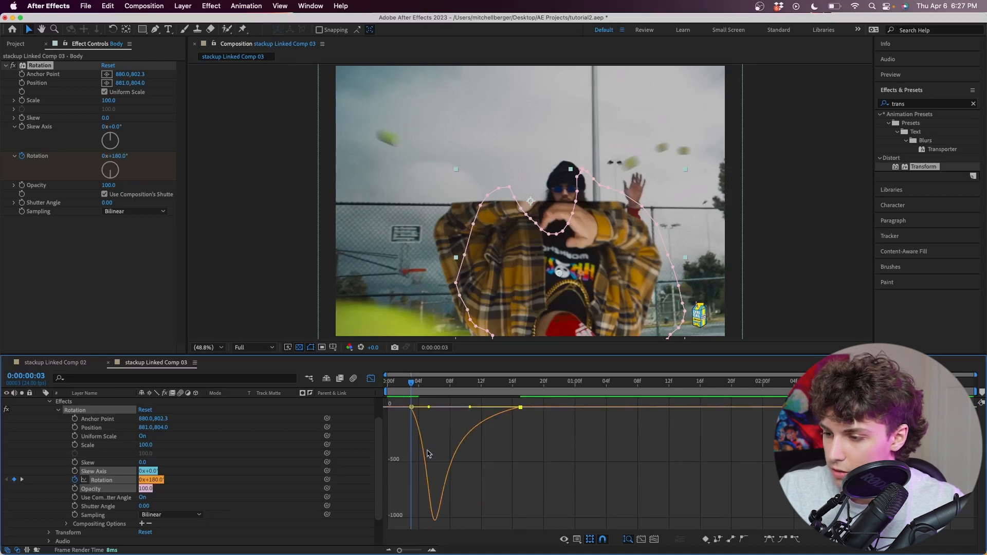
key(space)
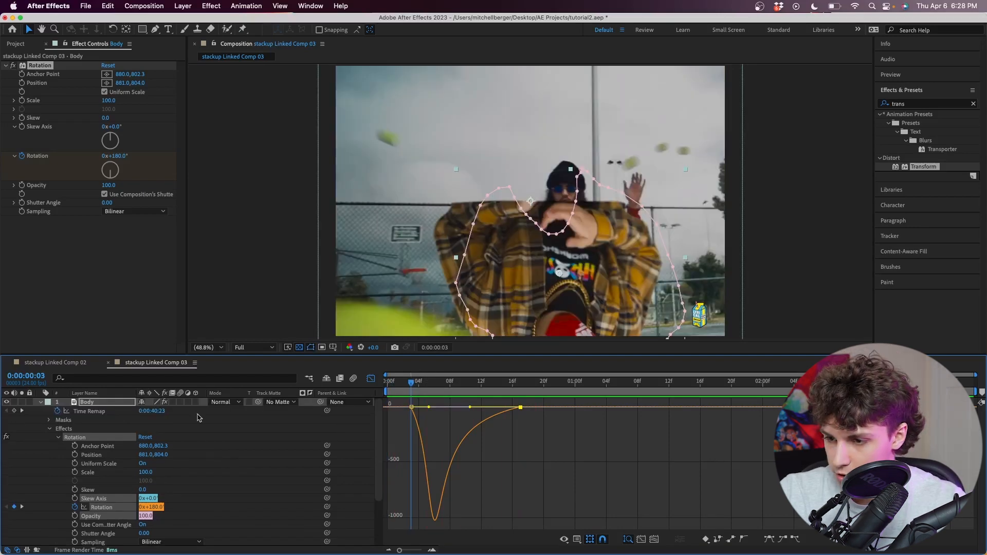
key(space)
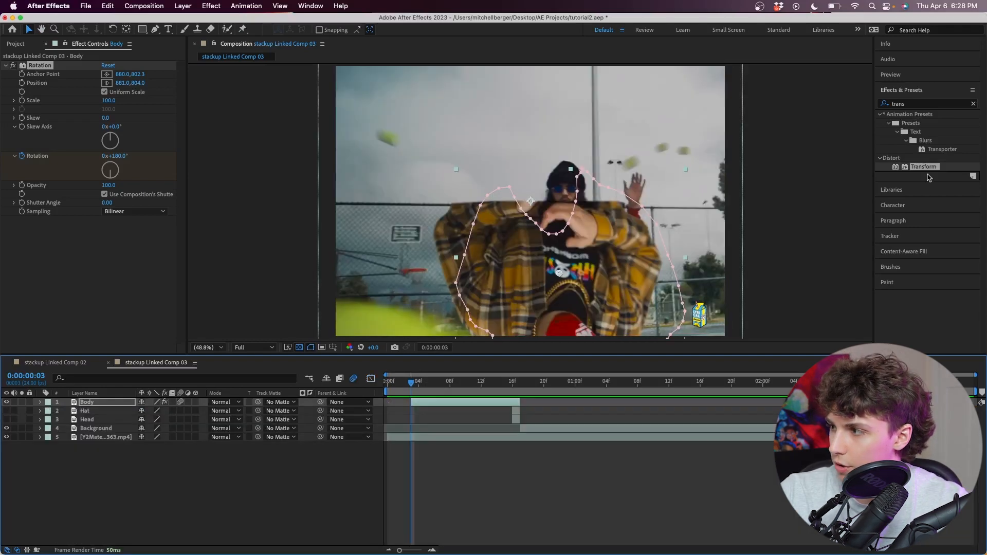
Add a second Transform effect to the Body layer and keyframe its position and scale at their default values on frame 17
drag(928, 172, 438, 407)
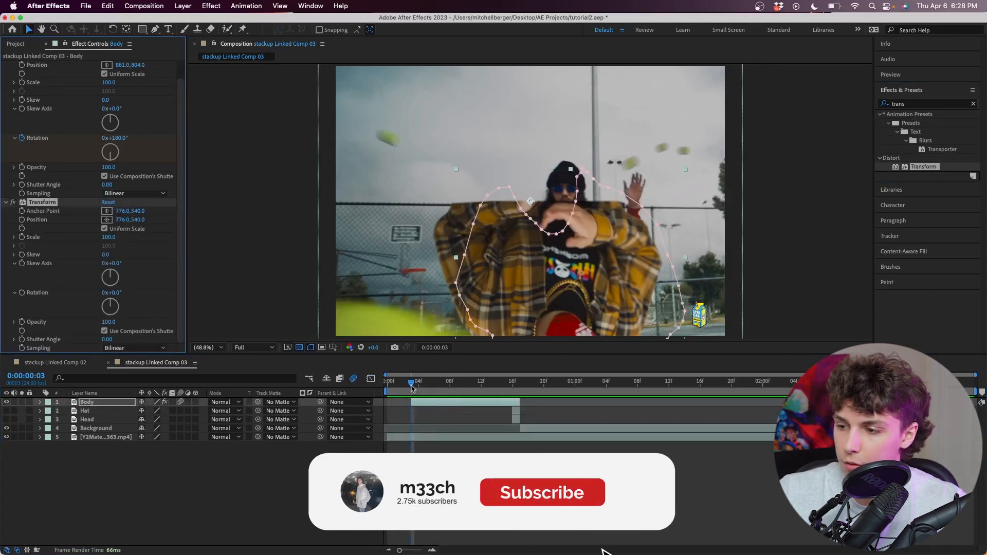
click(505, 394)
drag(504, 393, 521, 394)
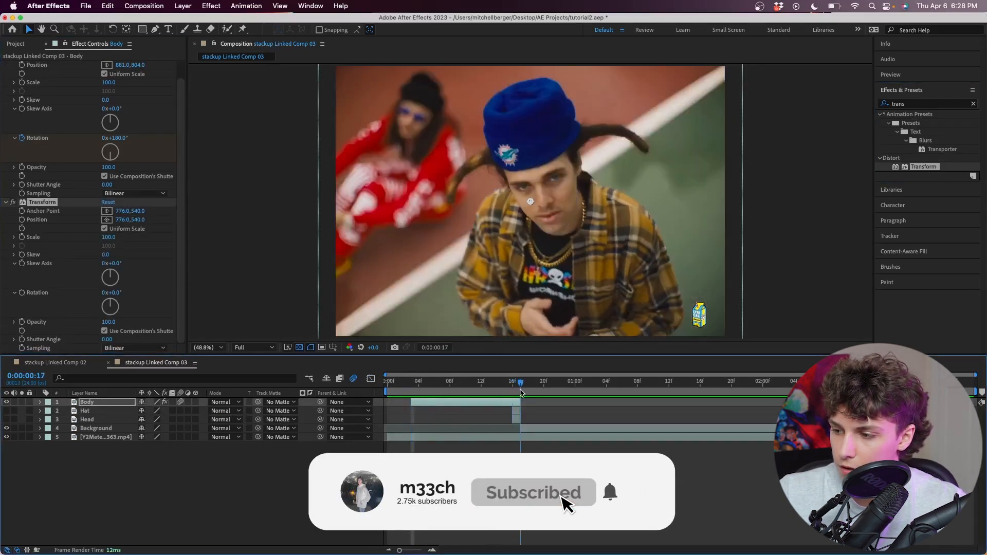
click(23, 220)
click(22, 237)
Keyframe the Body's Transform scale at 50 and position at 776, 1148 on frame 3, and preview the entrance
drag(420, 394, 412, 393)
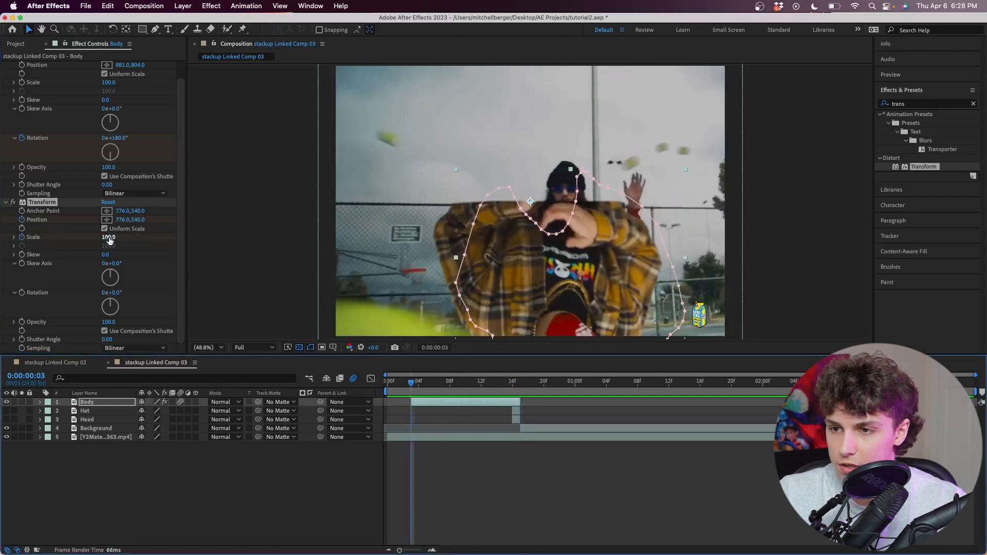
drag(109, 240, 86, 242)
drag(139, 220, 354, 252)
click(389, 382)
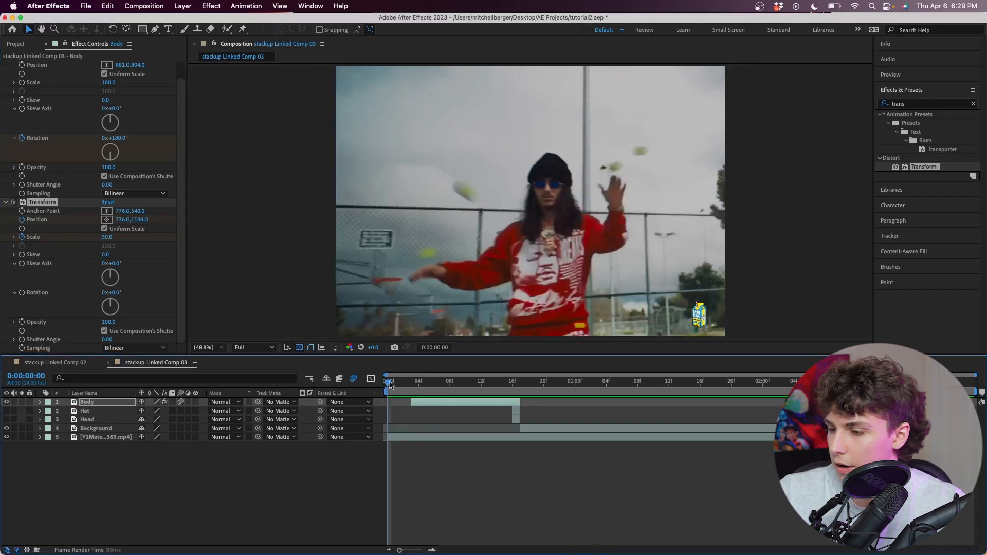
key(space)
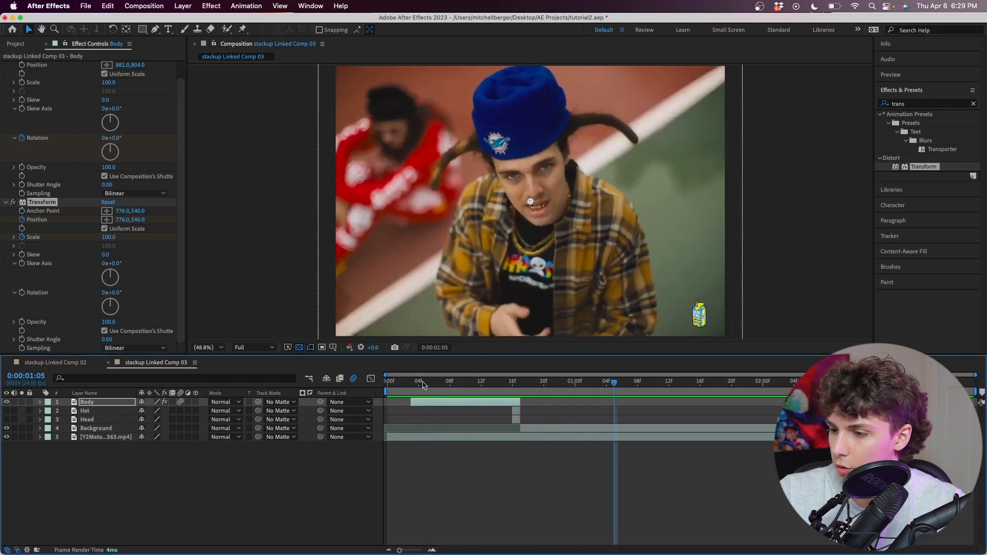
click(403, 383)
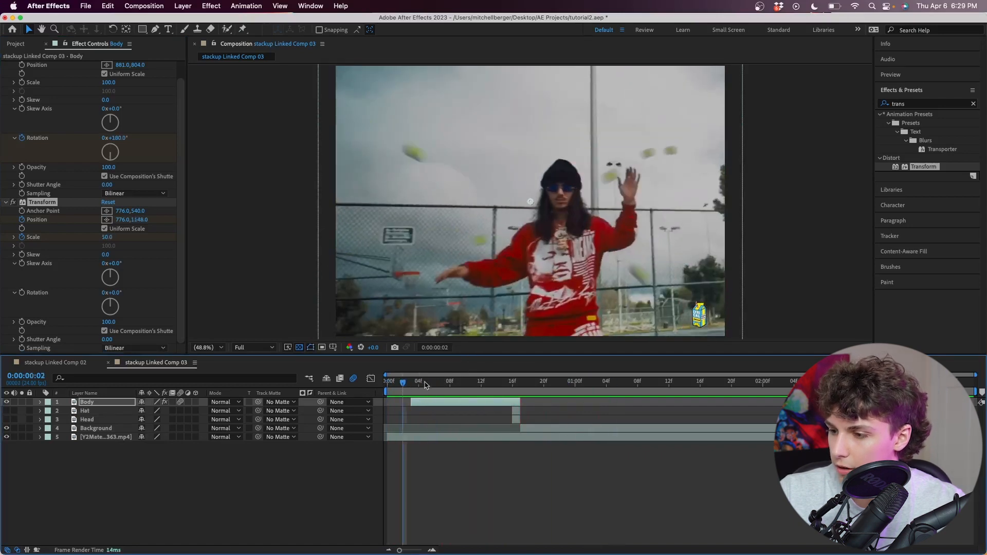
Add a Body position keyframe at 776, 449 on frame 10 to lift the torso mid-move, and preview it
mouse_move(459, 387)
mouse_down()
mouse_move(406, 393)
mouse_move(459, 396)
mouse_up()
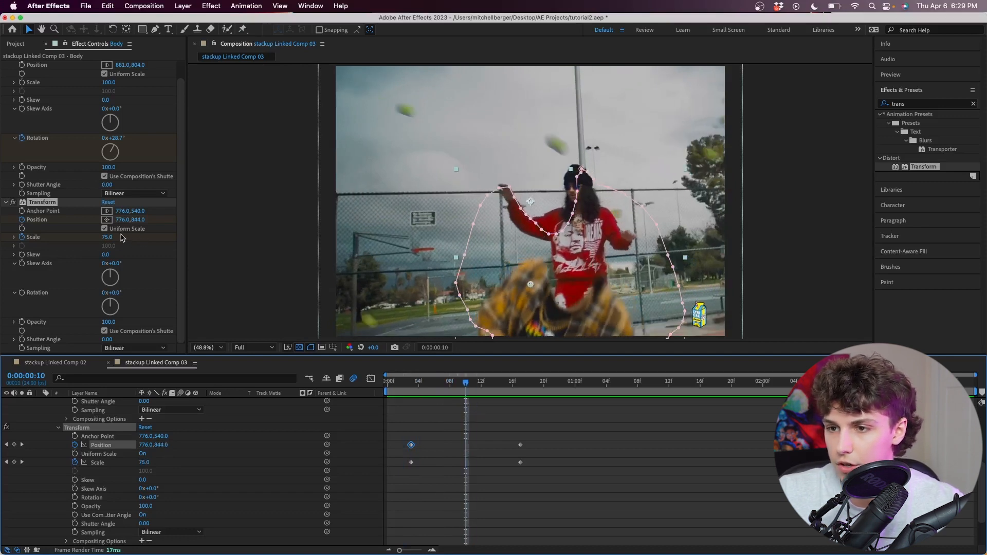
drag(138, 221, 46, 222)
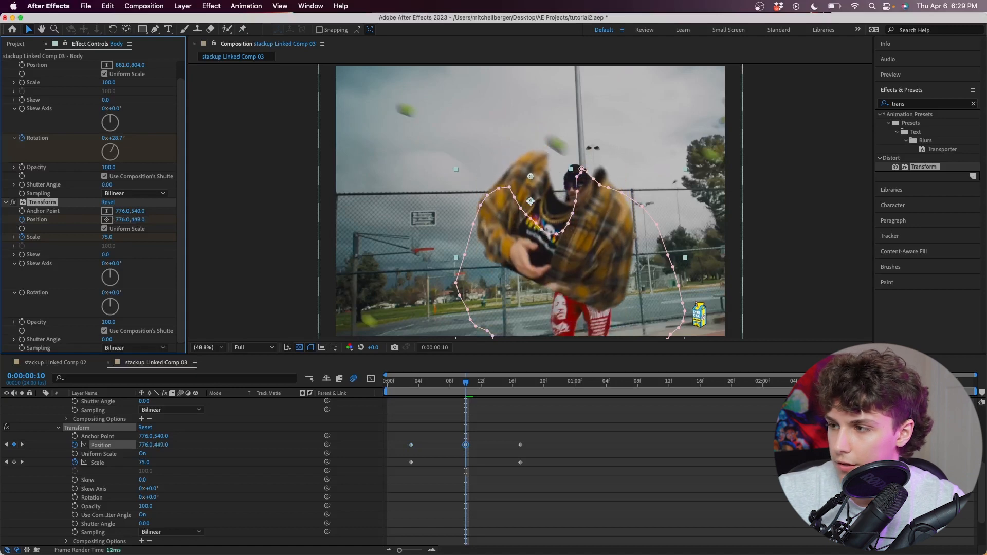
key(space)
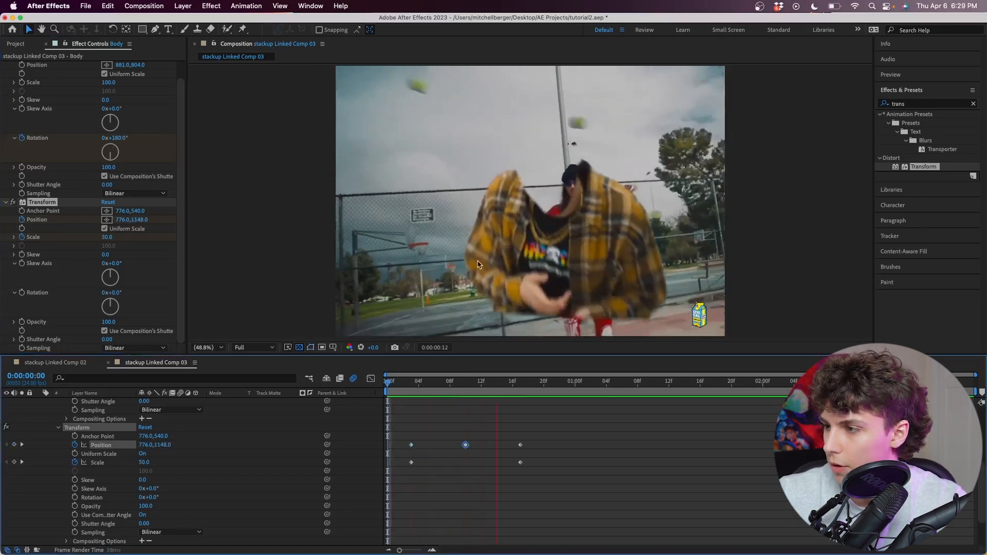
Add a Body position keyframe on frame 15 that lowers the torso just before it lands, and preview the motion
click(500, 394)
drag(500, 394, 512, 394)
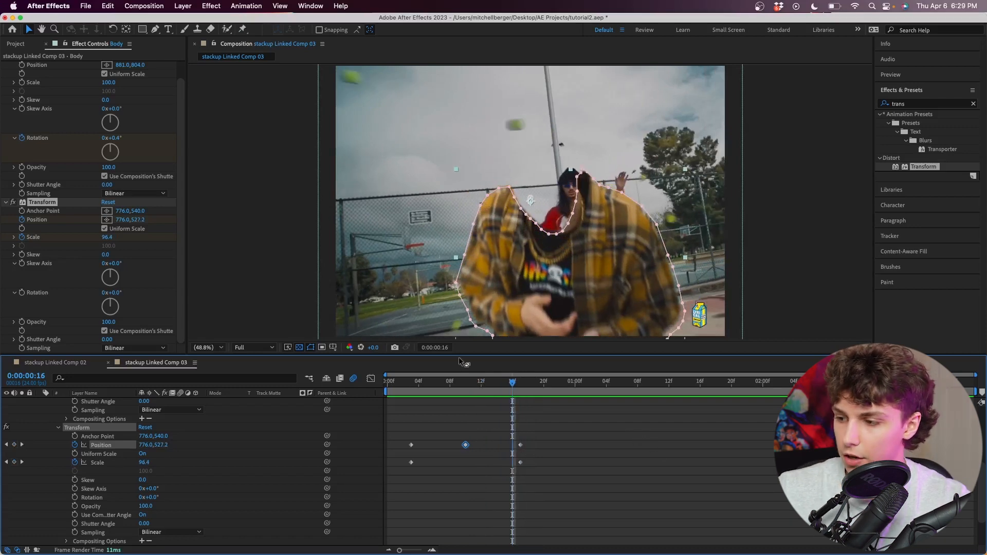
key(Page_Up)
click(596, 466)
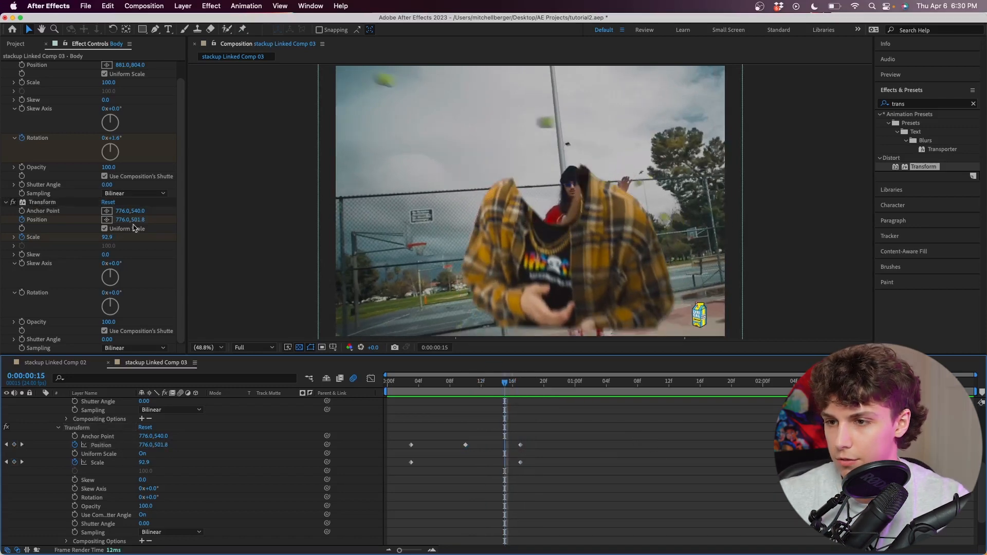
drag(136, 222, 200, 231)
key(space)
key(space)
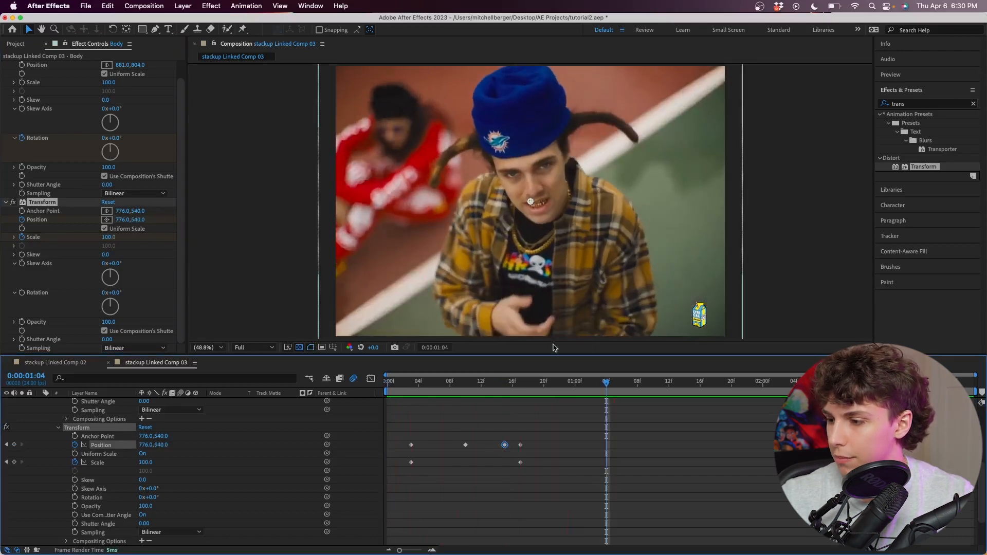
Apply Easy Ease to all of the Body's Transform position and scale keyframes and preview the animation
drag(551, 434, 319, 498)
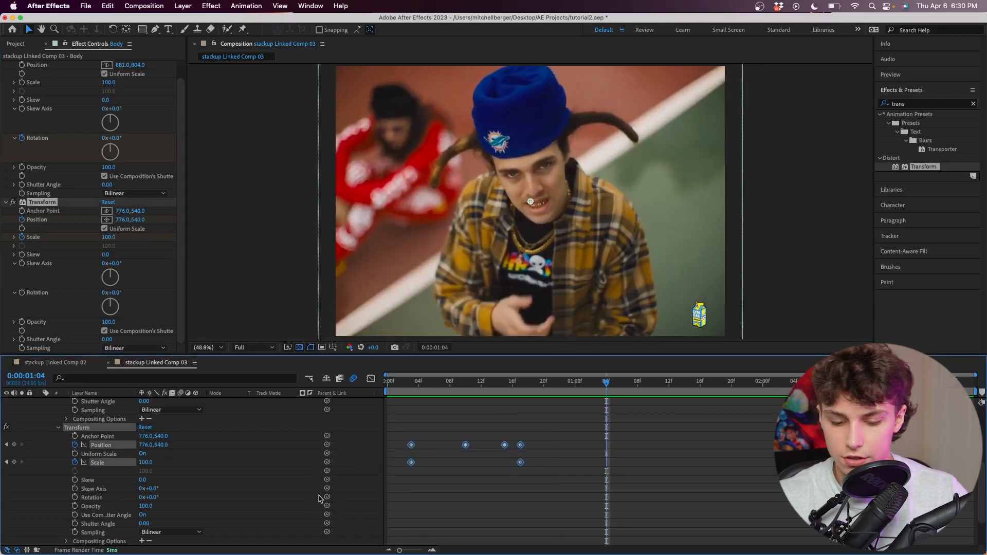
key(F9)
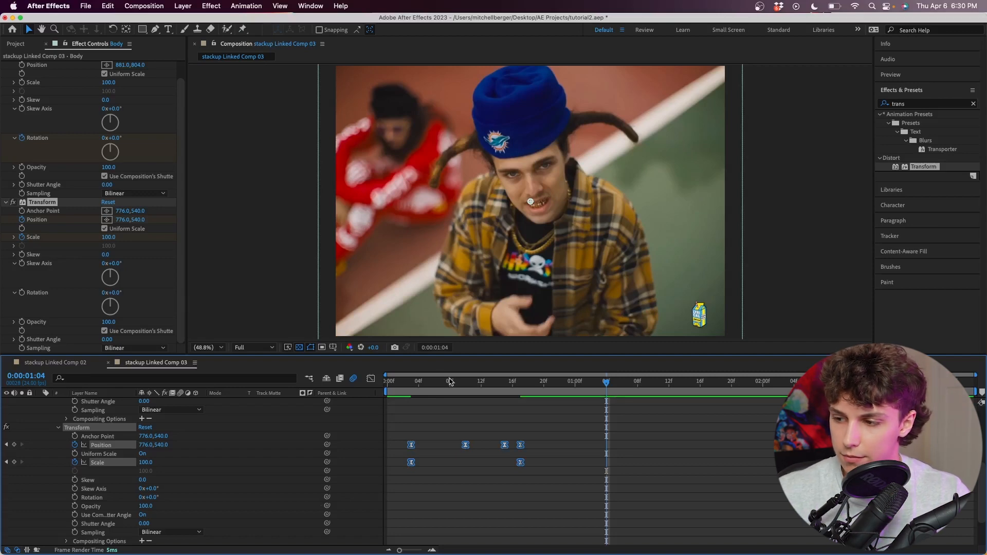
drag(450, 381, 386, 383)
key(space)
key(space)
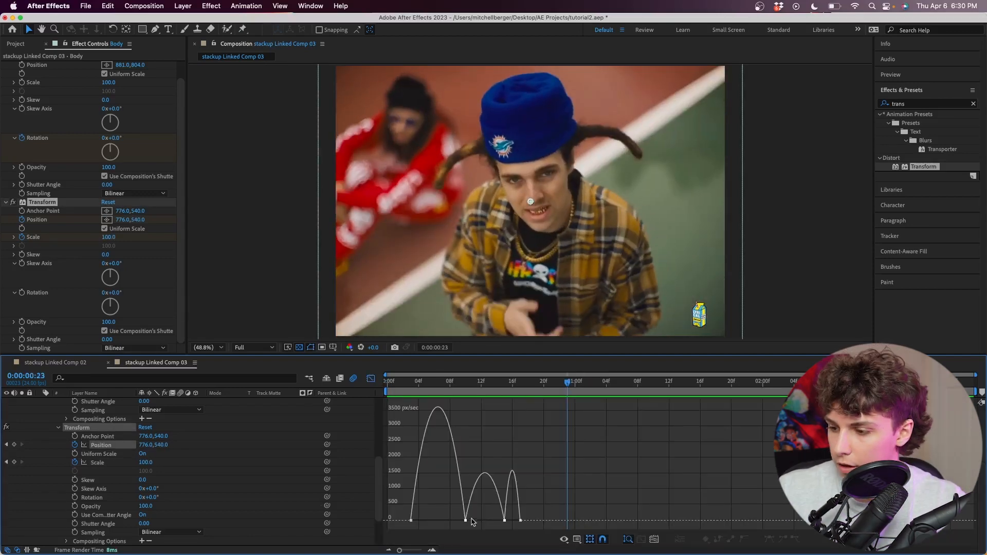
Reshape the Body position's speed graph so the first rise peaks early and the final move peaks late
click(465, 520)
drag(455, 521, 450, 521)
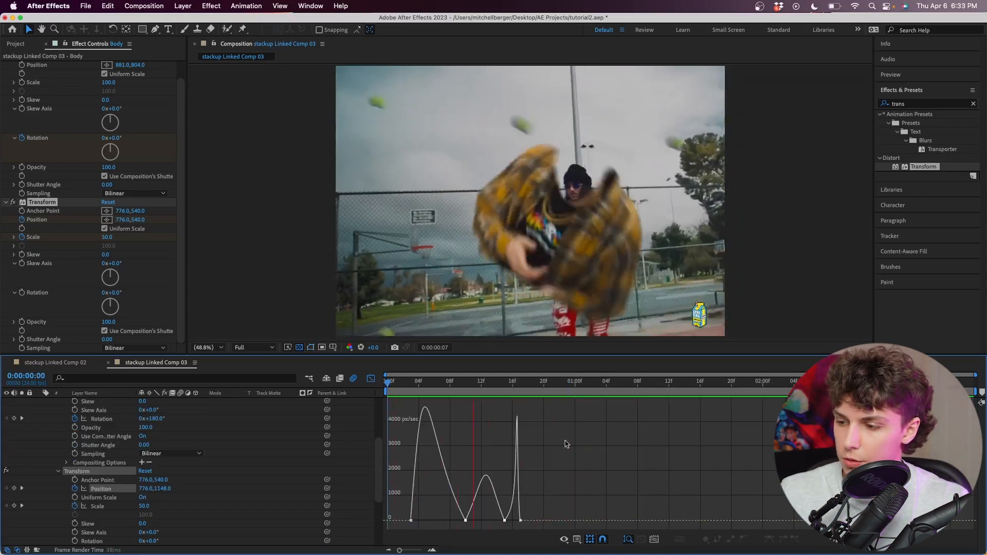
click(370, 378)
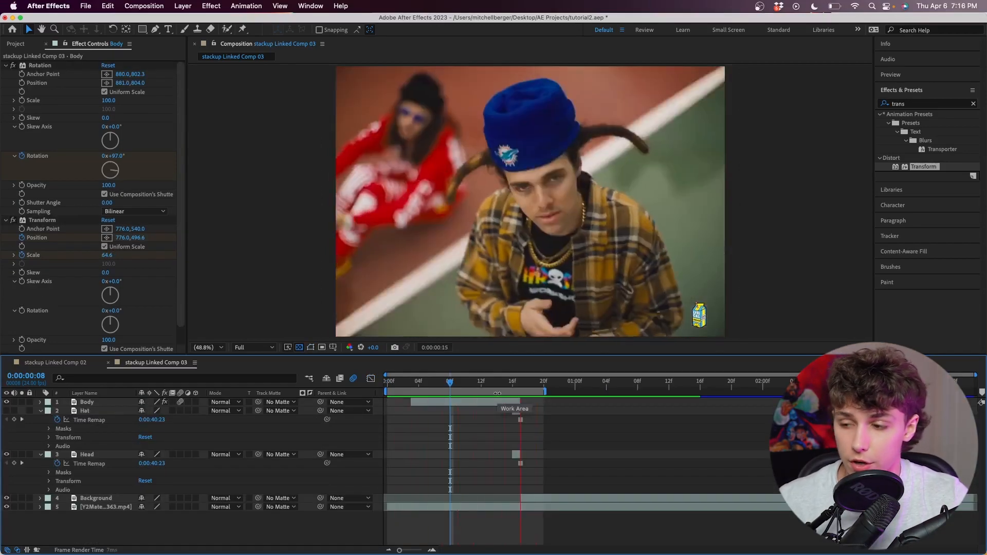
Extend the Head layer's start back to frame 6 and give it a Transform effect renamed rotation
key(space)
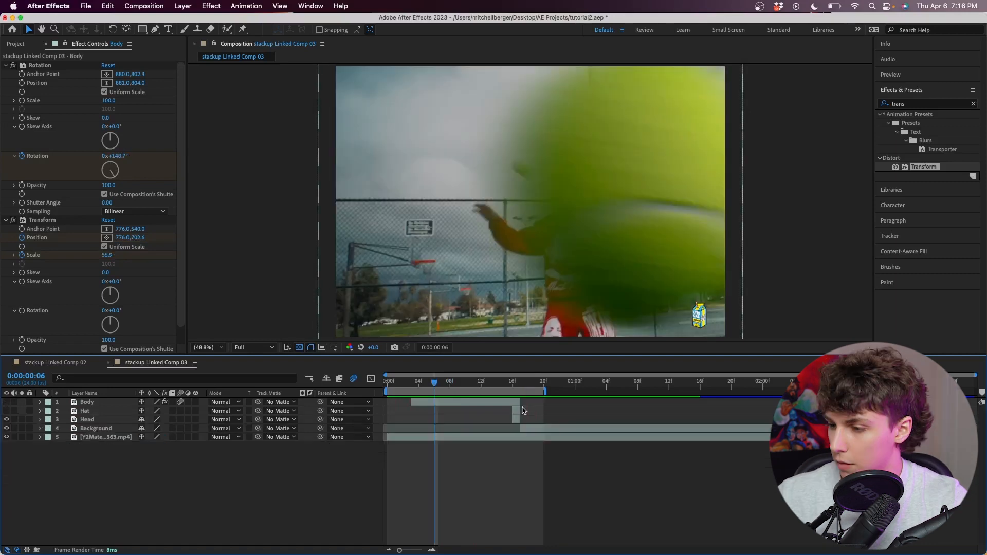
drag(514, 417, 434, 422)
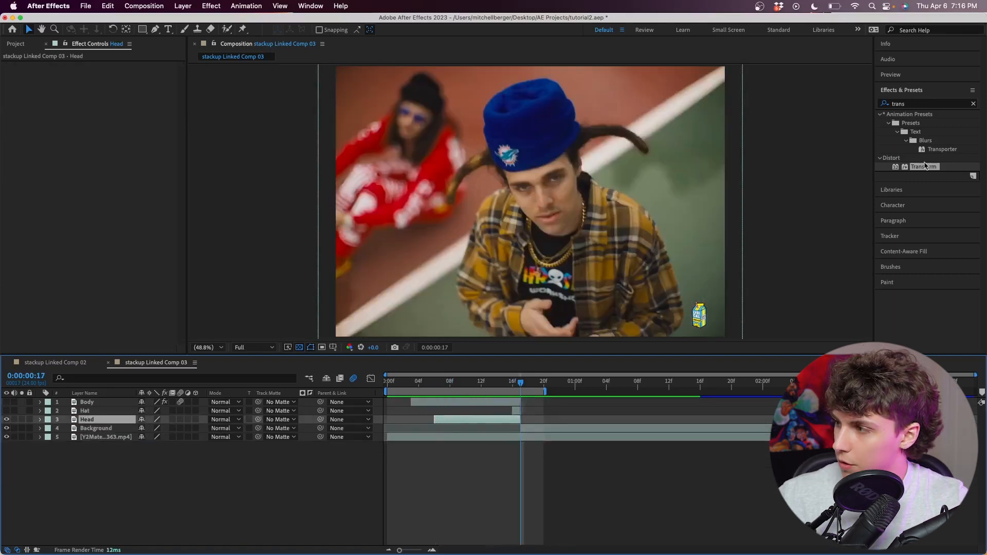
drag(924, 167, 469, 421)
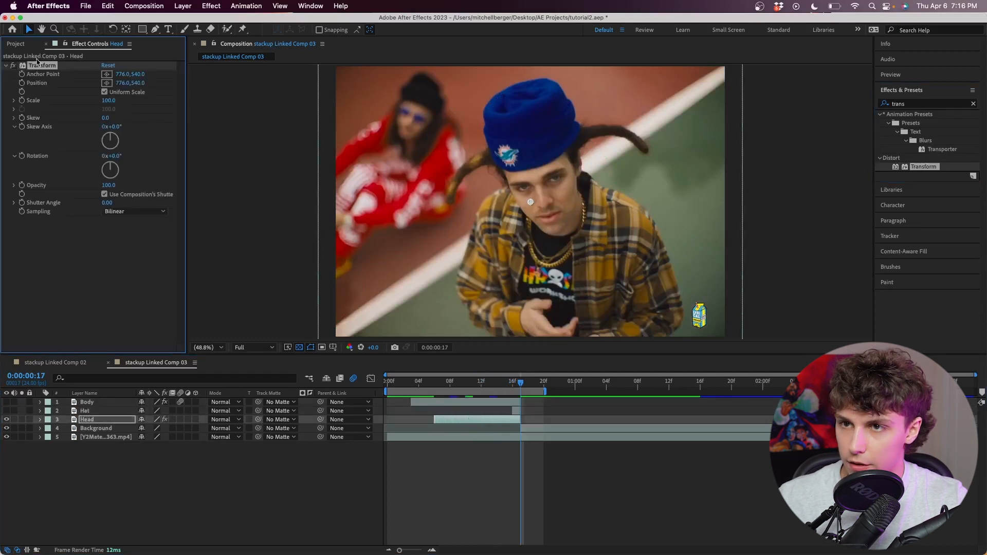
key(Return)
text(rotation)
key(Return)
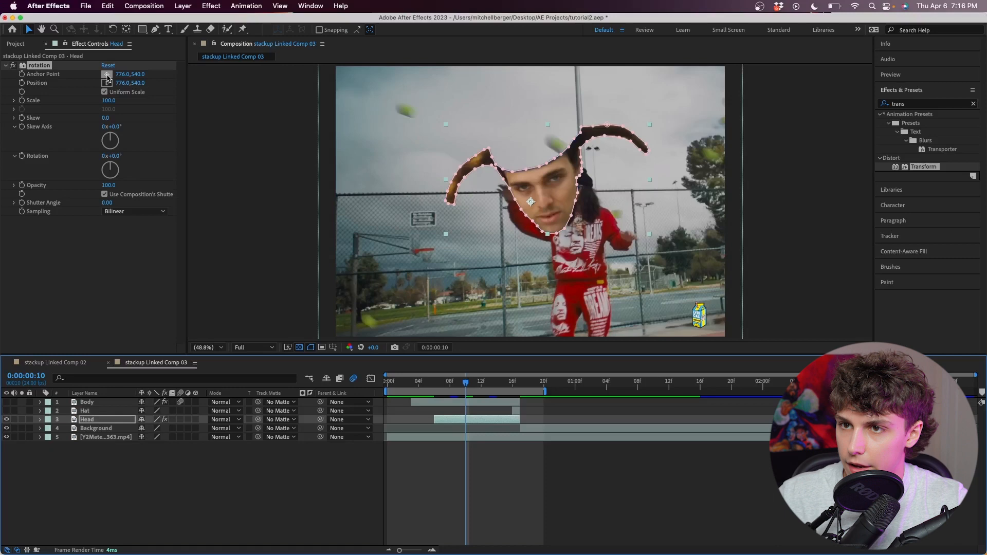
Set the Head effect's anchor point on the face at 821.8, 539.1 and match its position at 823, 540
click(107, 77)
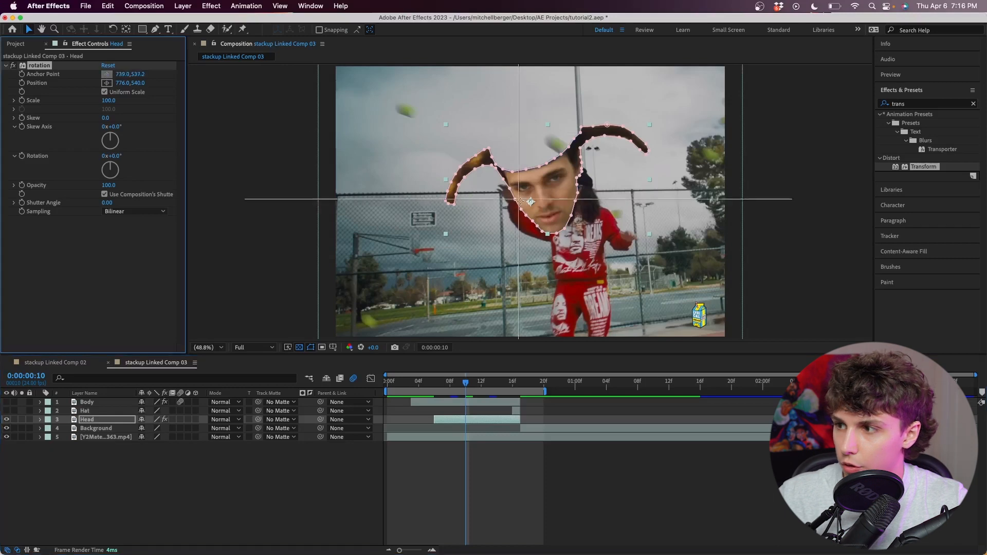
click(543, 201)
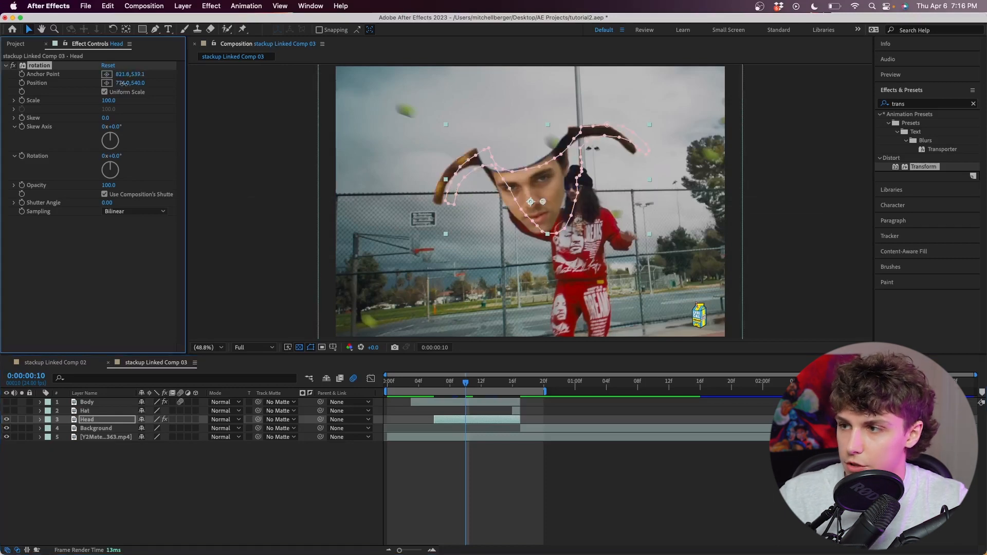
drag(124, 82, 146, 83)
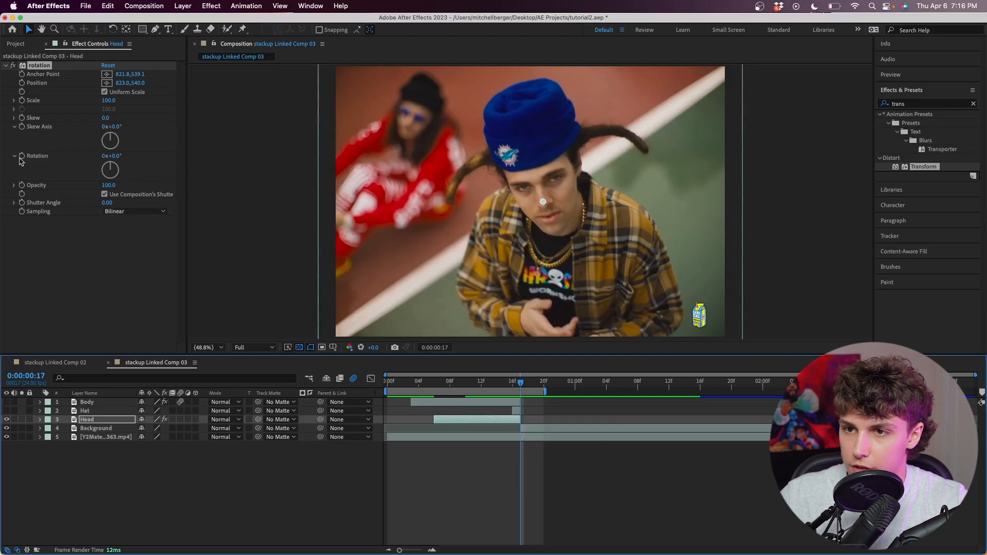
Keyframe the Head effect's rotation at 0° on frame 17 and -325° on frame 6
click(21, 156)
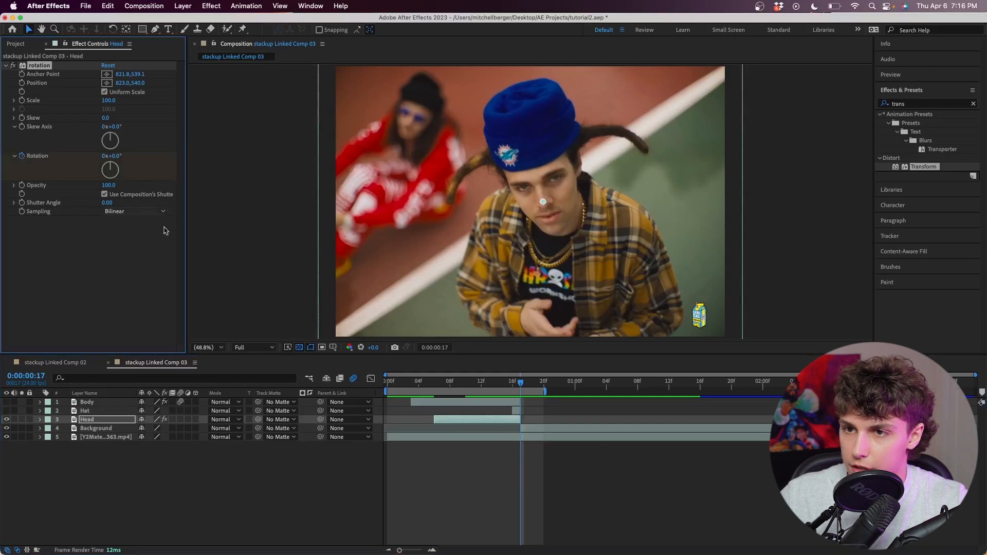
drag(452, 387, 433, 388)
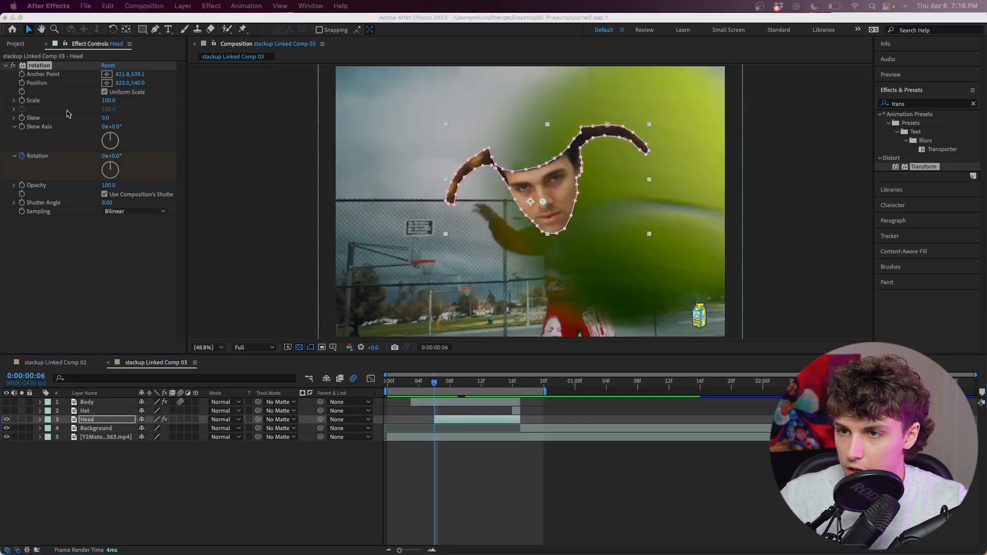
click(98, 177)
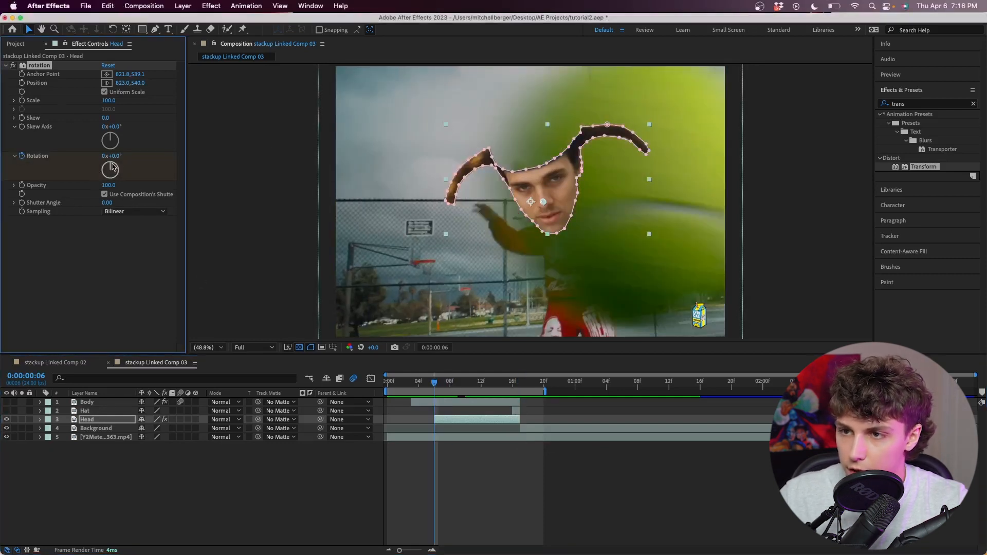
mouse_move(112, 167)
mouse_down()
mouse_move(105, 175)
mouse_move(116, 180)
mouse_move(118, 163)
mouse_up()
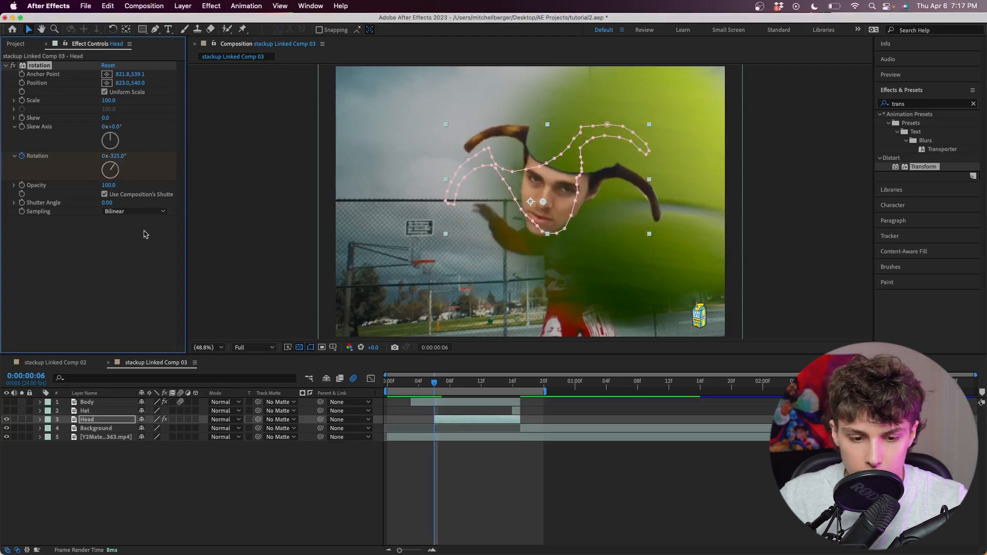
Reveal the Head layer's two rotation keyframes, apply Easy Ease to them and open their speed graph
click(40, 419)
click(49, 445)
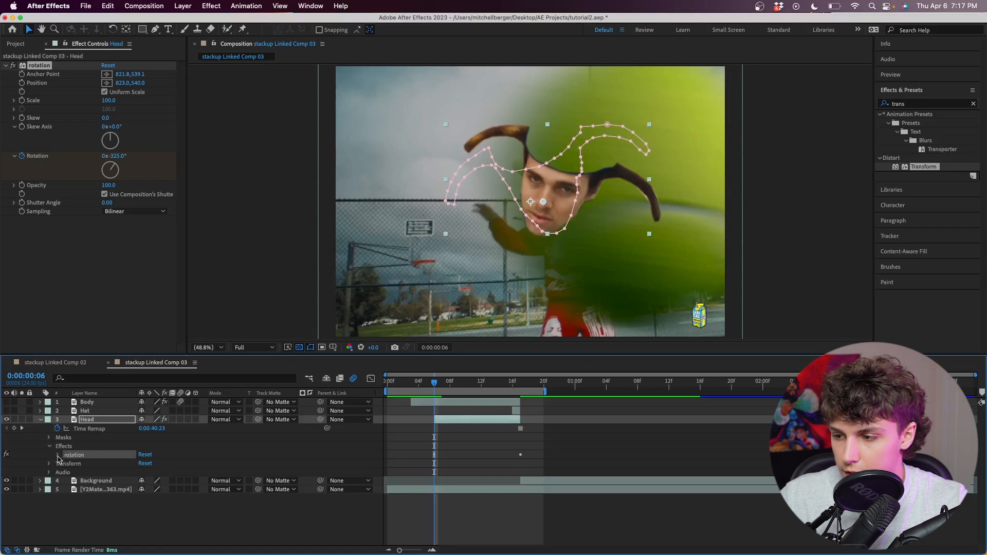
click(58, 455)
drag(576, 483, 383, 513)
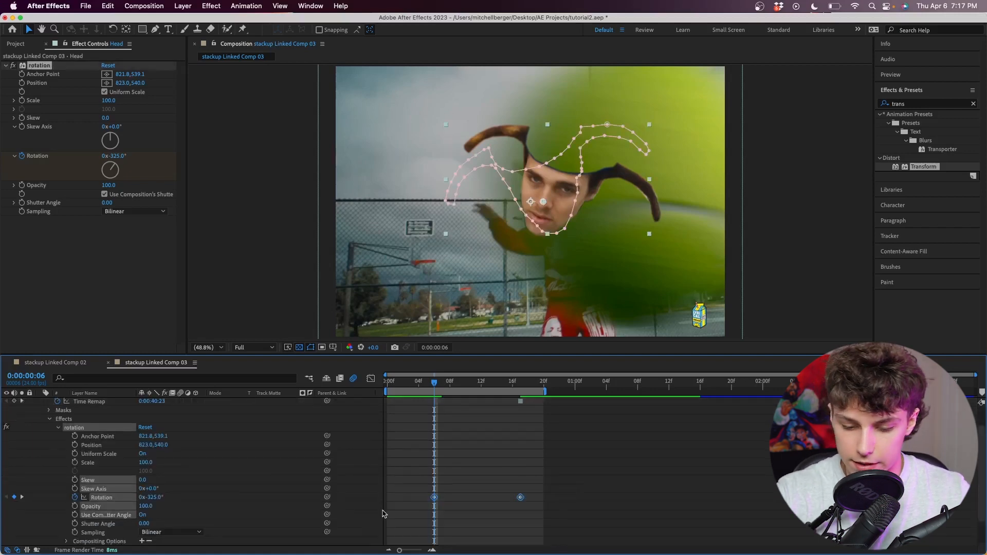
click(371, 379)
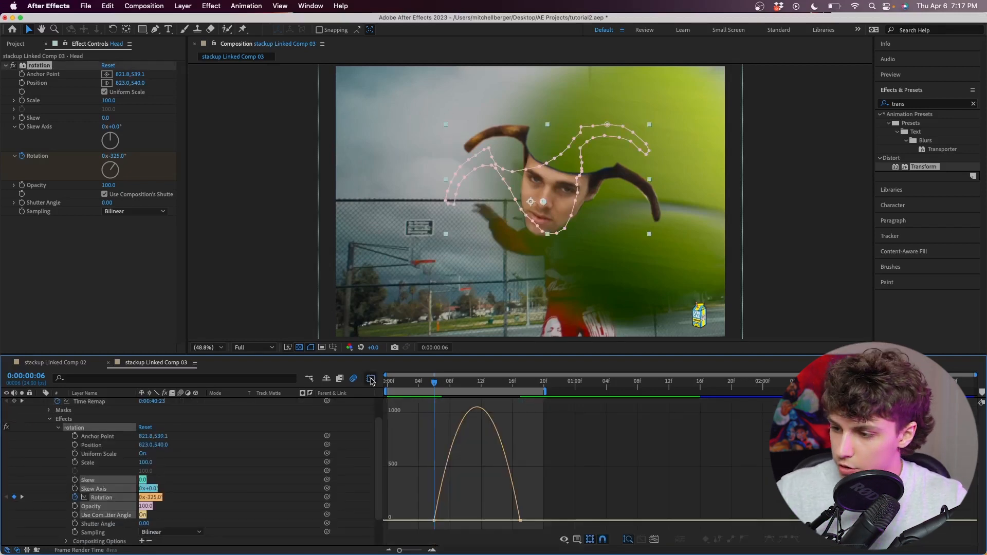
Reshape the Head rotation's speed graph so it peaks early and tapers slowly into the last keyframe, then preview the spin
click(519, 518)
drag(508, 521, 491, 522)
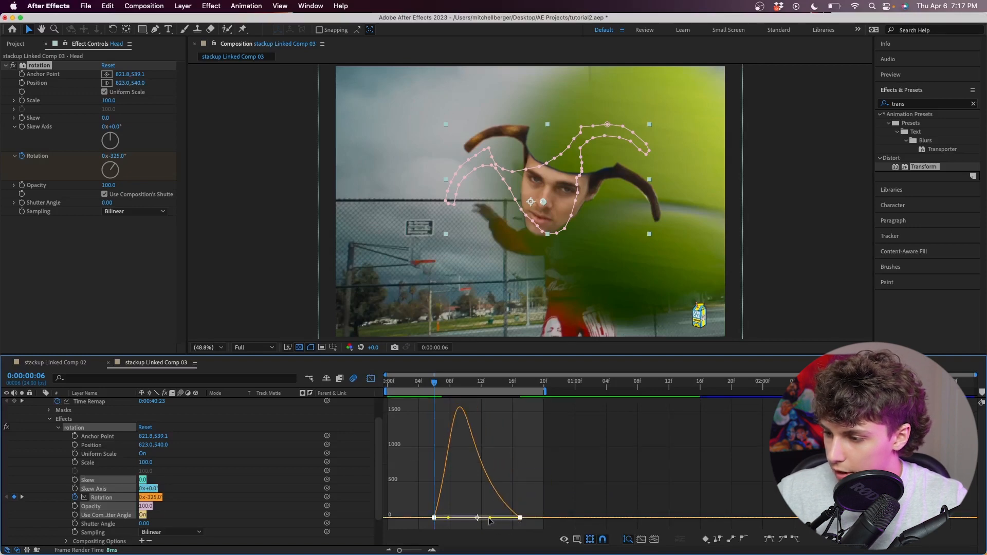
key(space)
scroll(180, 412, up, 1)
key(space)
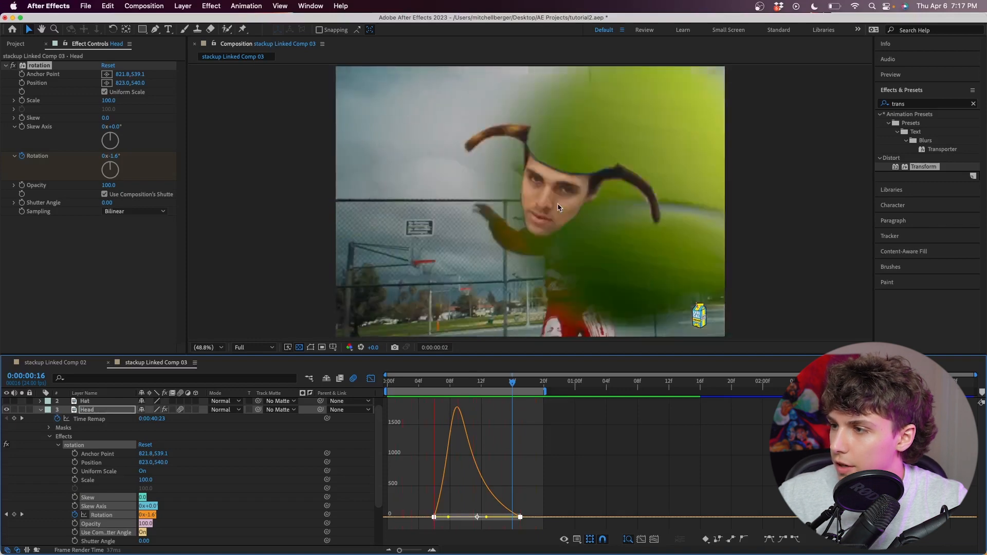
key(space)
key(shift+F3)
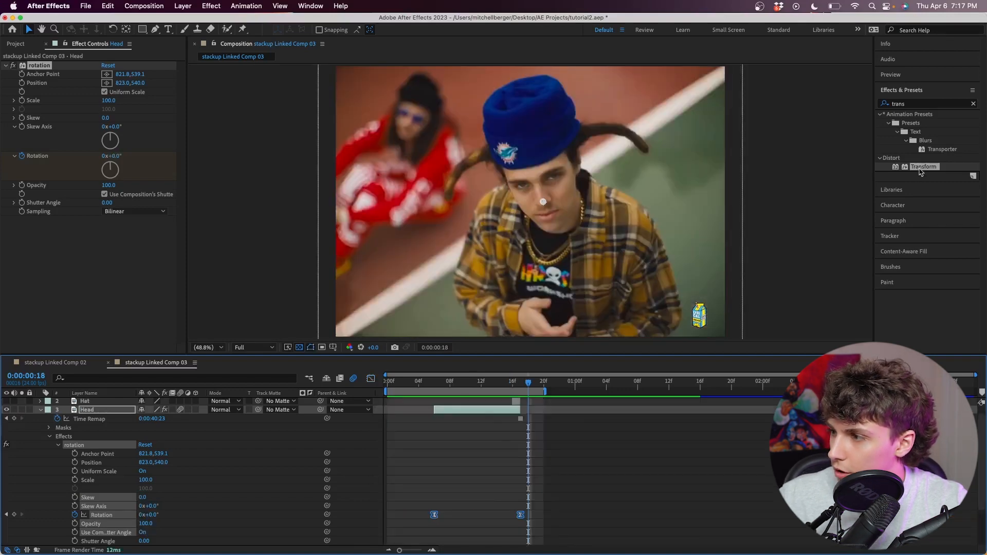
Add a second Transform effect to the Head layer and set position and scale keyframes on frame 17
drag(920, 171, 178, 295)
drag(101, 276, 101, 278)
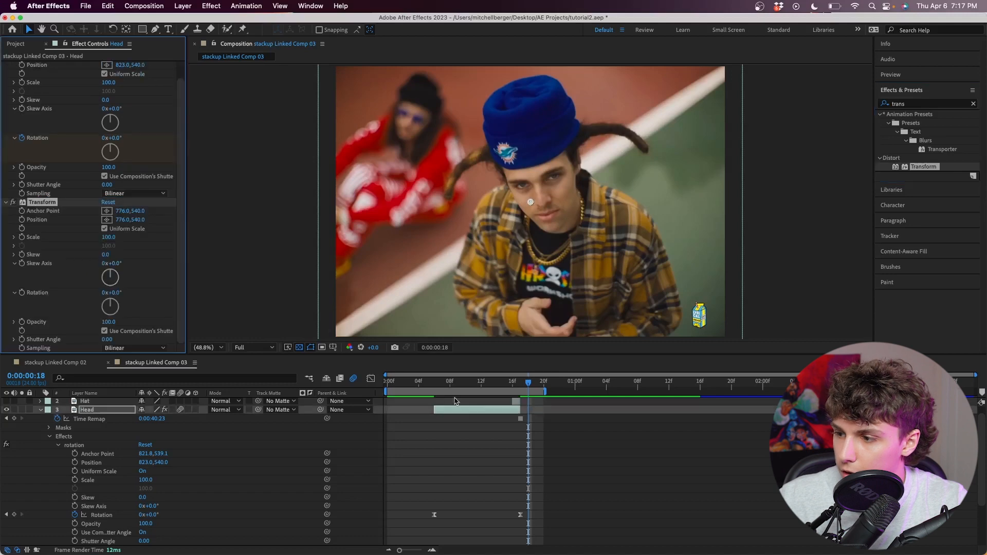
key(j)
click(21, 238)
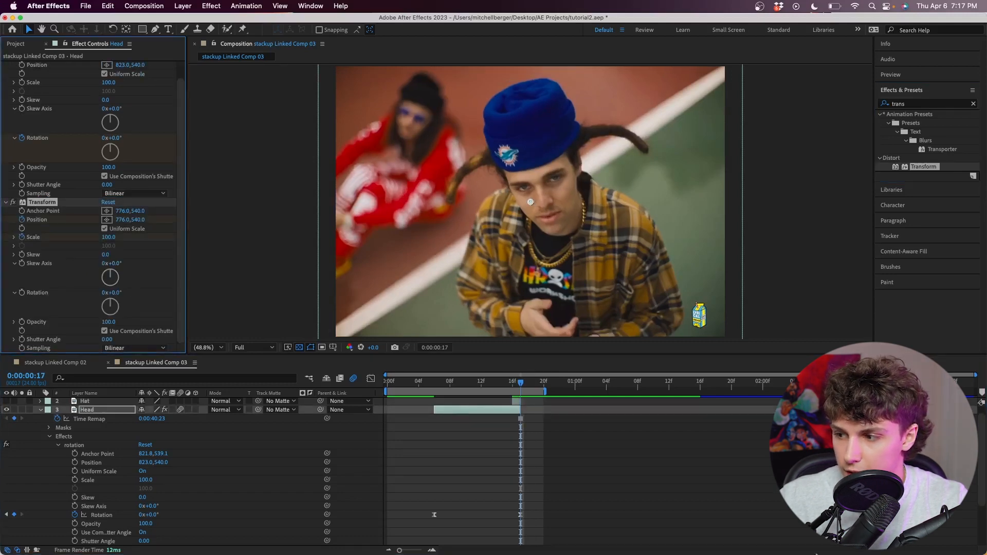
On frame 6, set the Head's second Transform effect to a scale of 49 and a position of 776, 1202
drag(521, 383, 434, 382)
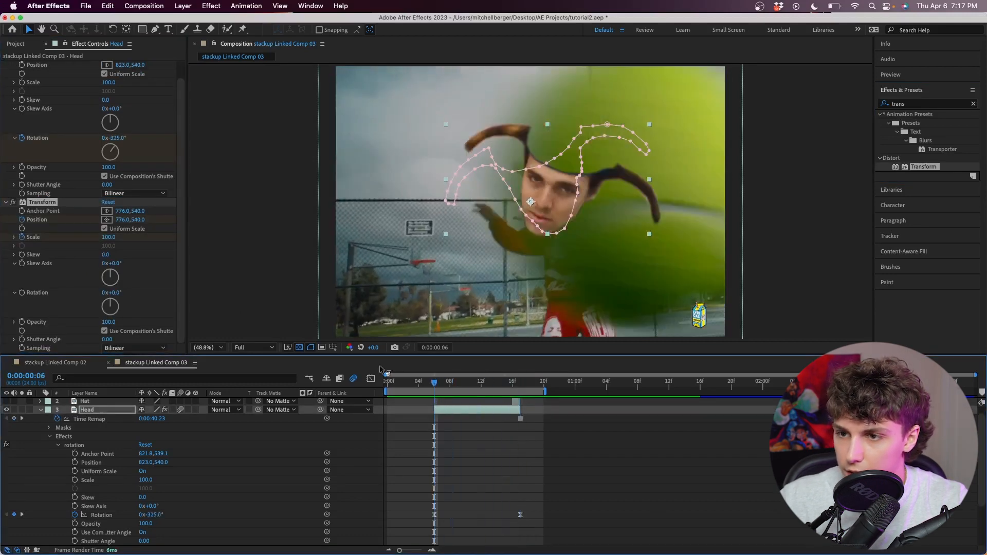
click(108, 238)
text(50)
key(Return)
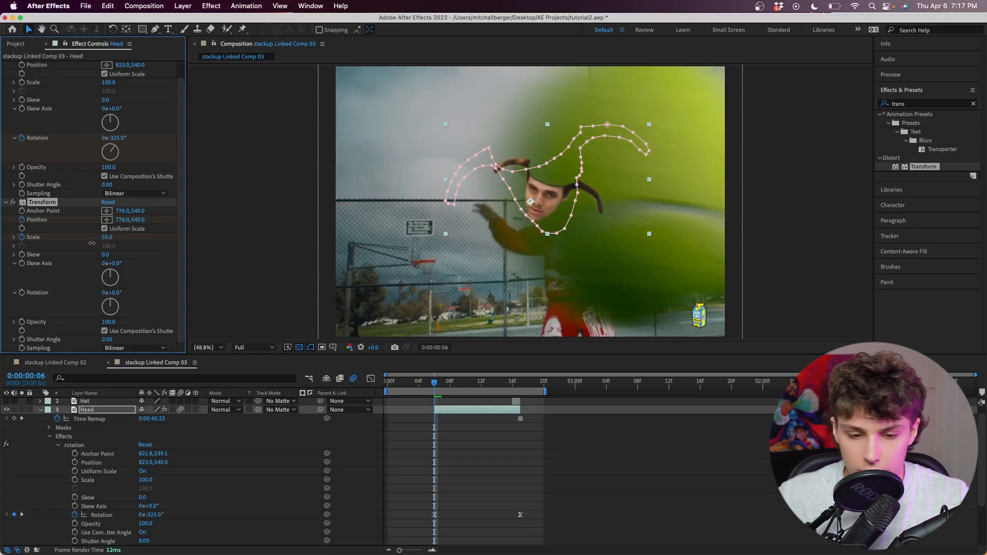
click(137, 220)
drag(139, 222, 433, 239)
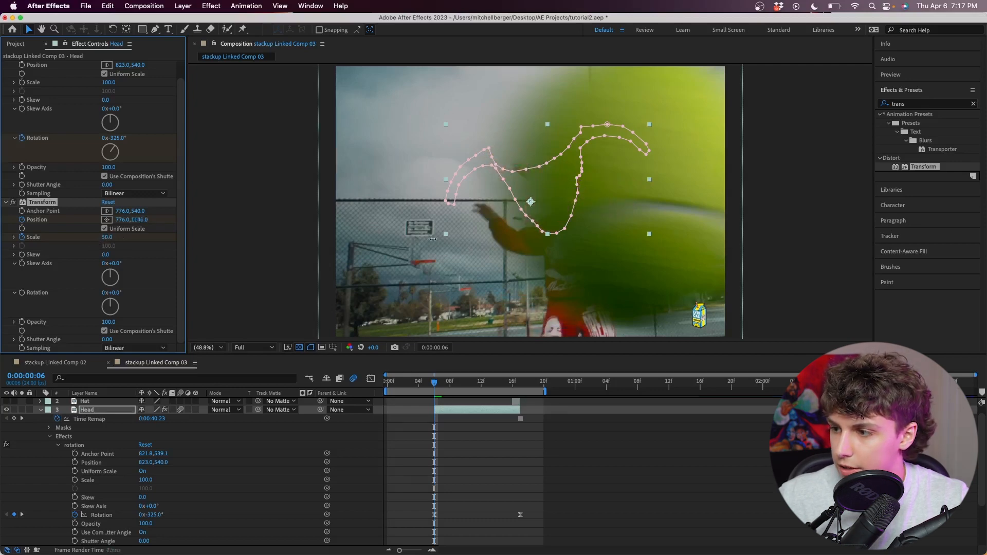
right_click(466, 242)
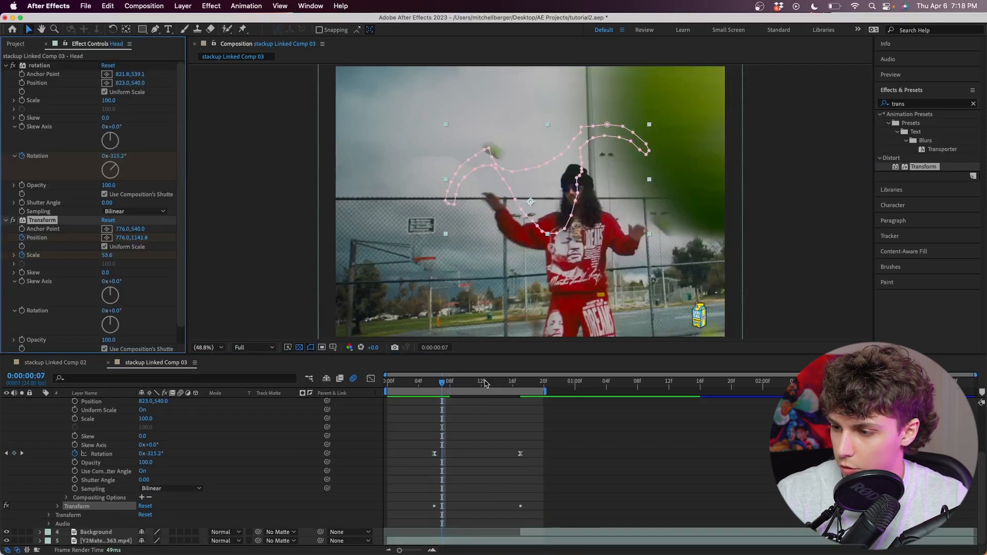
Add a position keyframe on frame 11 that raises the Head above its final resting spot
drag(443, 384, 485, 383)
scroll(506, 470, up, 3)
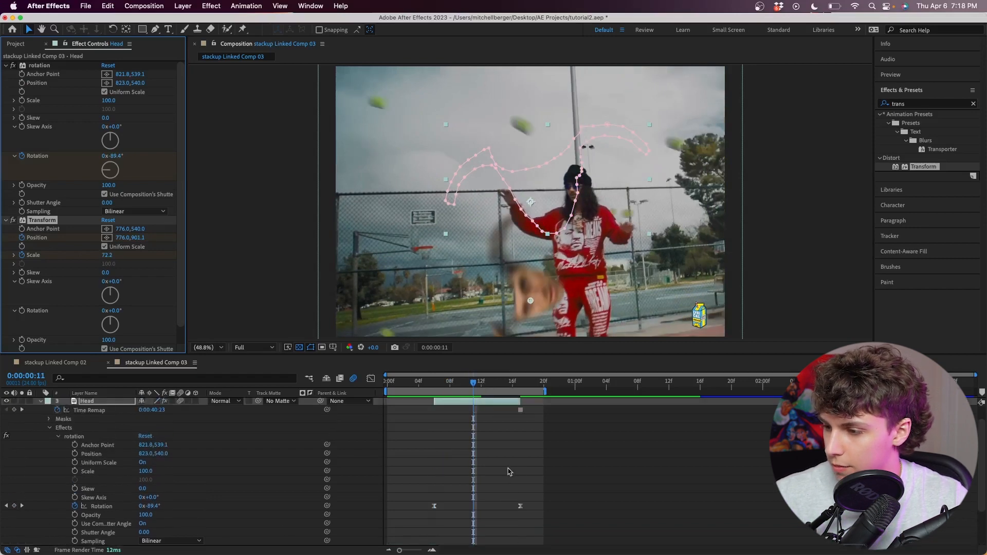
drag(138, 237, 31, 238)
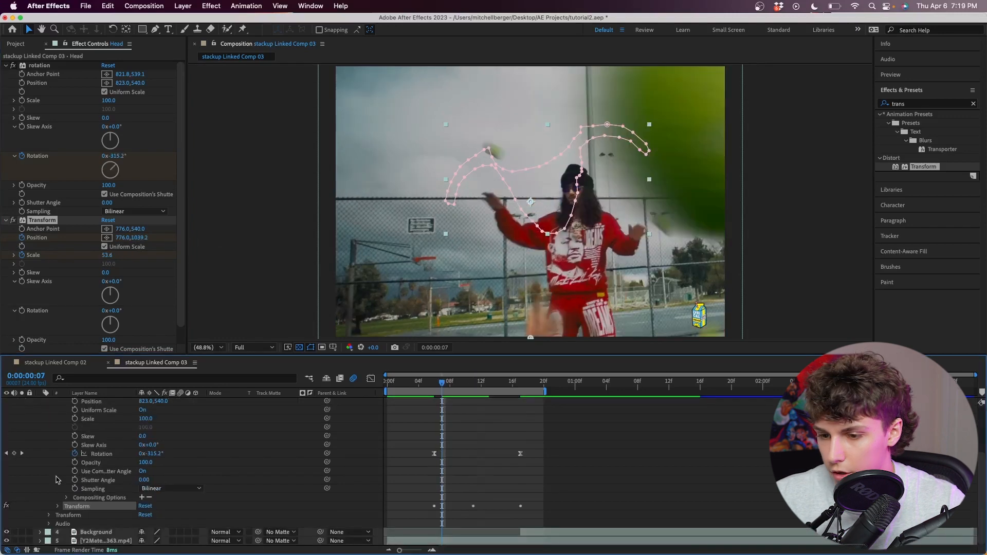
Reveal the Head's second Transform keyframes and apply Easy Ease to all position and scale keyframes
click(58, 507)
drag(556, 441, 379, 472)
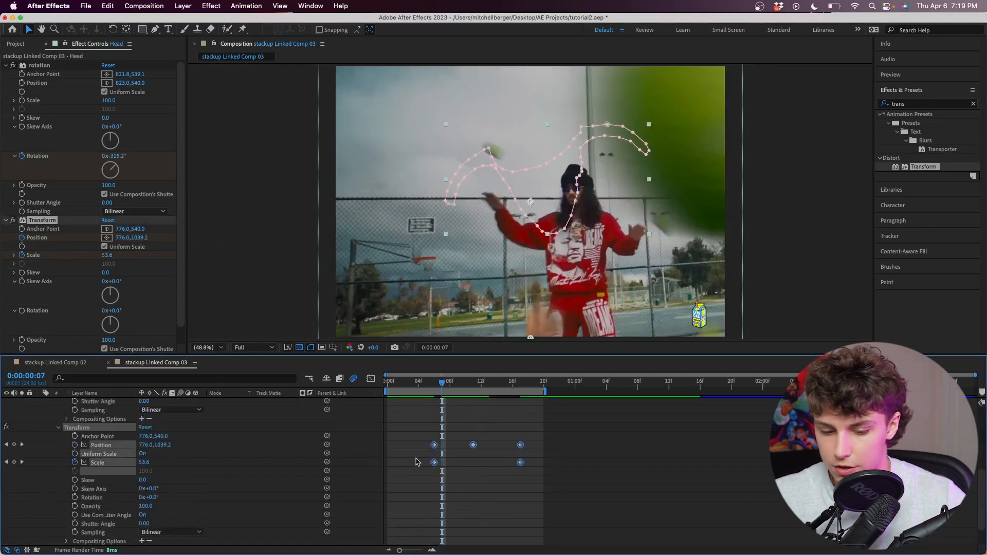
key(F9)
Adjust the first keyframe's easing in the Head position's speed graph and preview the move with the Body layer shown
drag(552, 449, 420, 434)
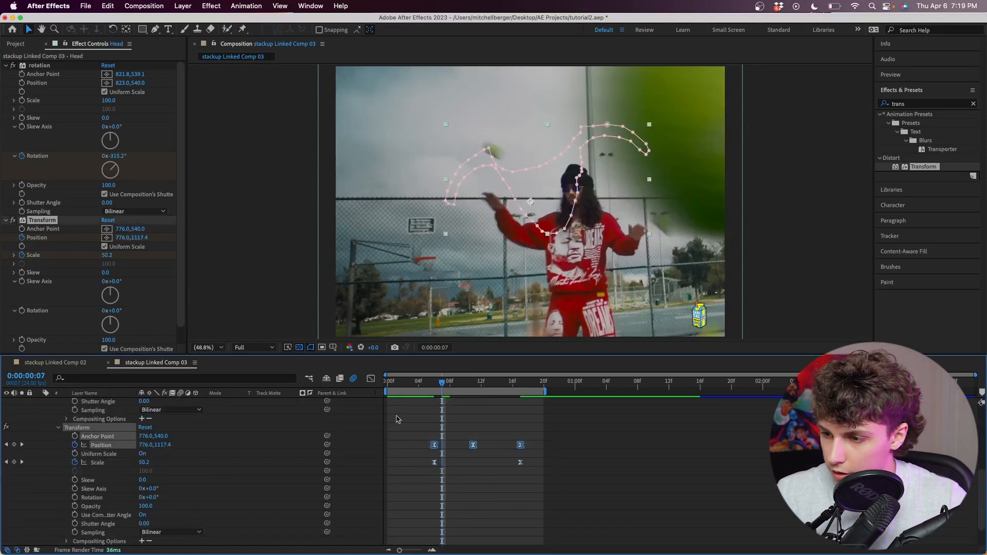
click(370, 379)
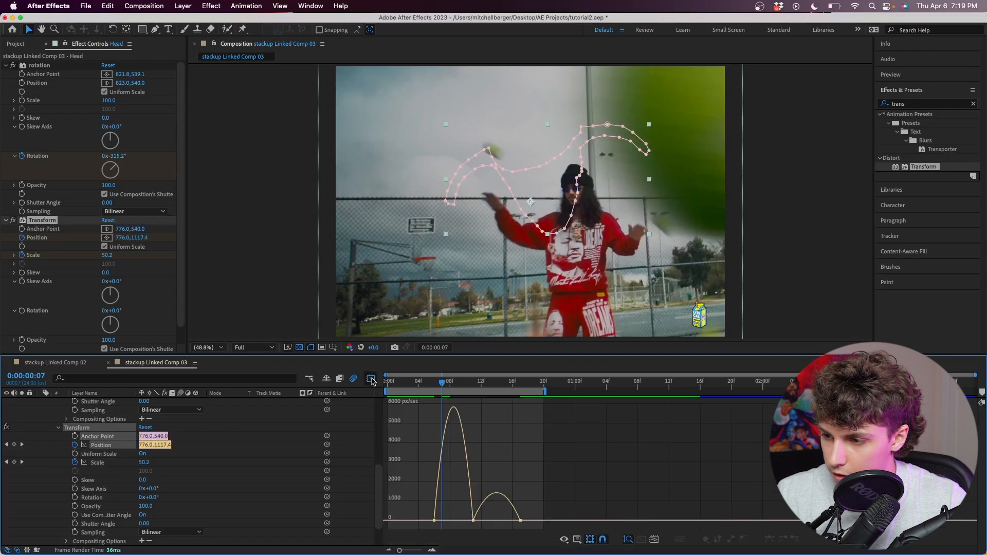
click(436, 513)
drag(442, 519, 445, 521)
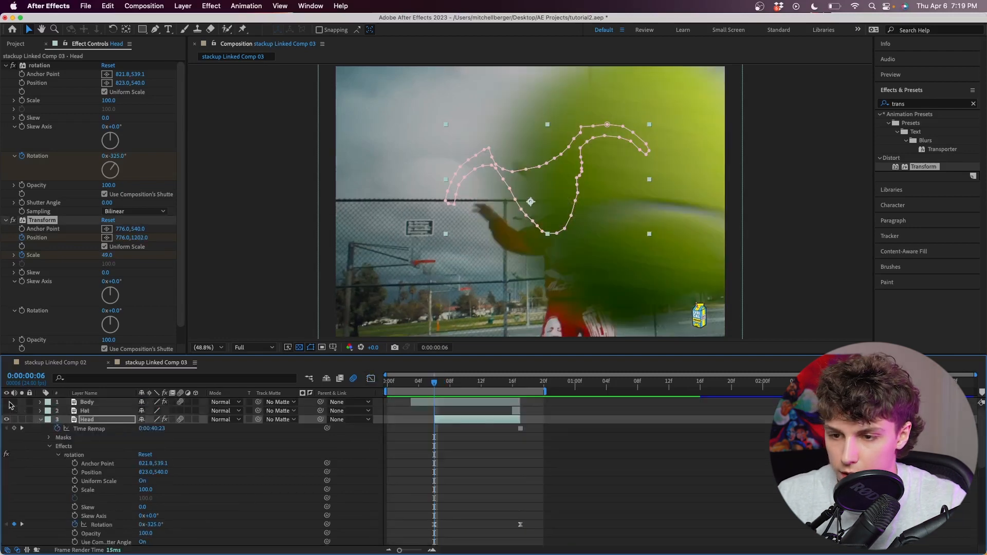
key(space)
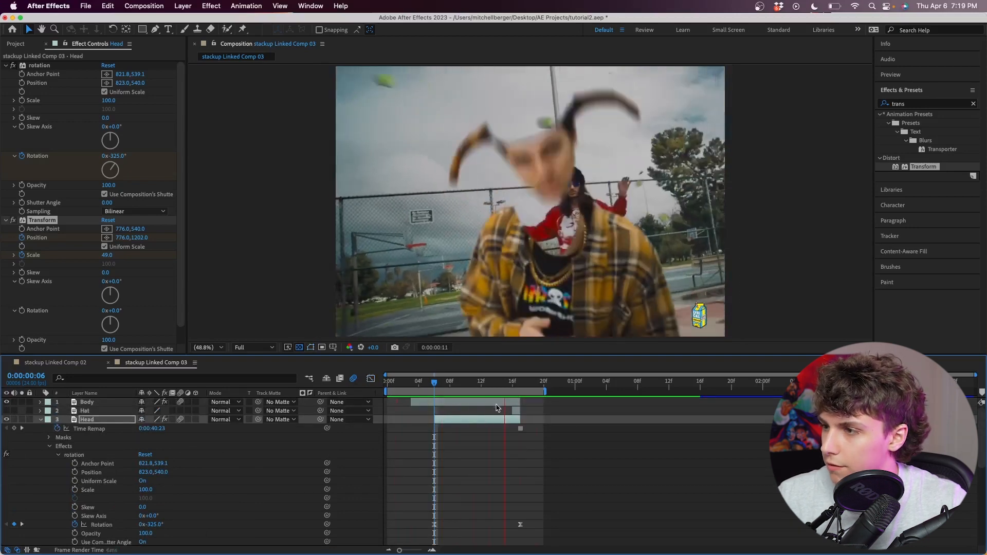
Extend the Hat layer's start back to frame 8 and give it a Transform effect renamed rotation
click(433, 385)
key(Page_Down)
key(Page_Down)
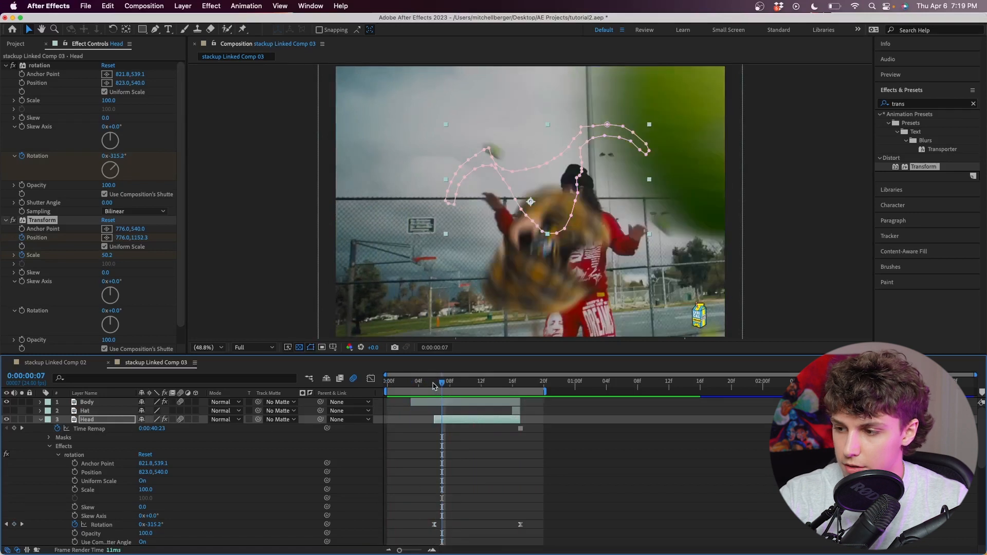
drag(513, 415, 449, 417)
drag(922, 167, 468, 410)
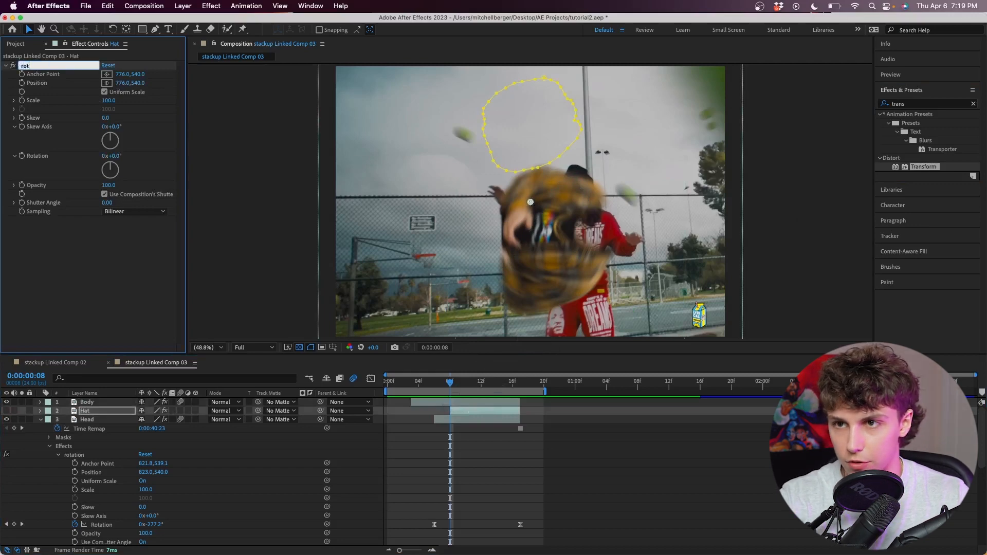
With only the Hat cutout shown, set its effect's anchor point at 774.8, 264.6 and match its position at 776, 267
key(Page_Down)
key(Page_Down)
key(Page_Down)
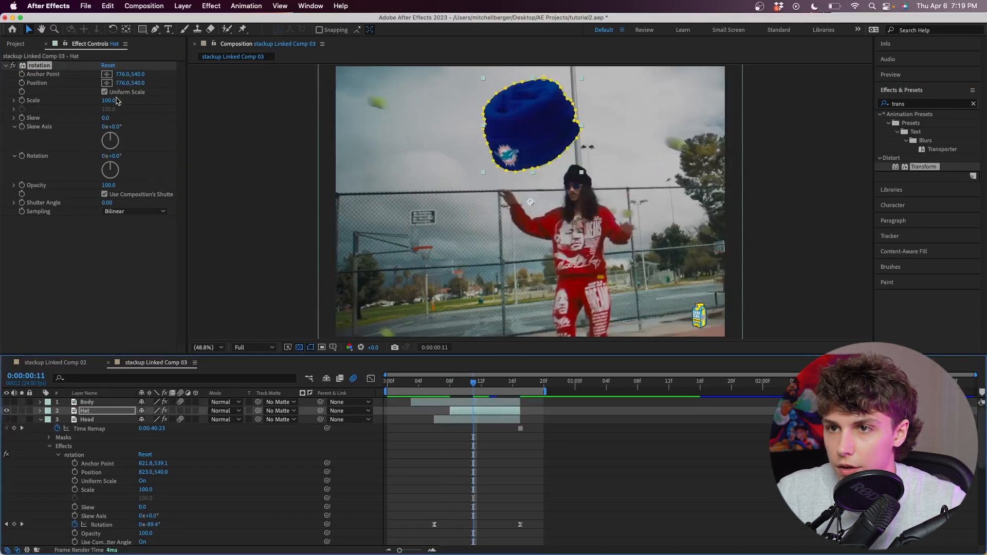
click(107, 74)
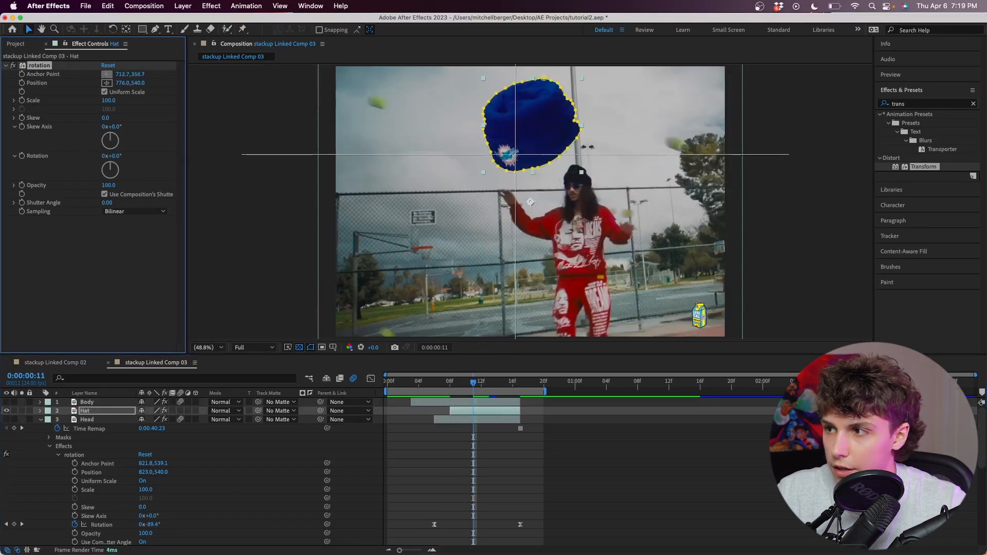
click(530, 127)
drag(136, 84, 2, 84)
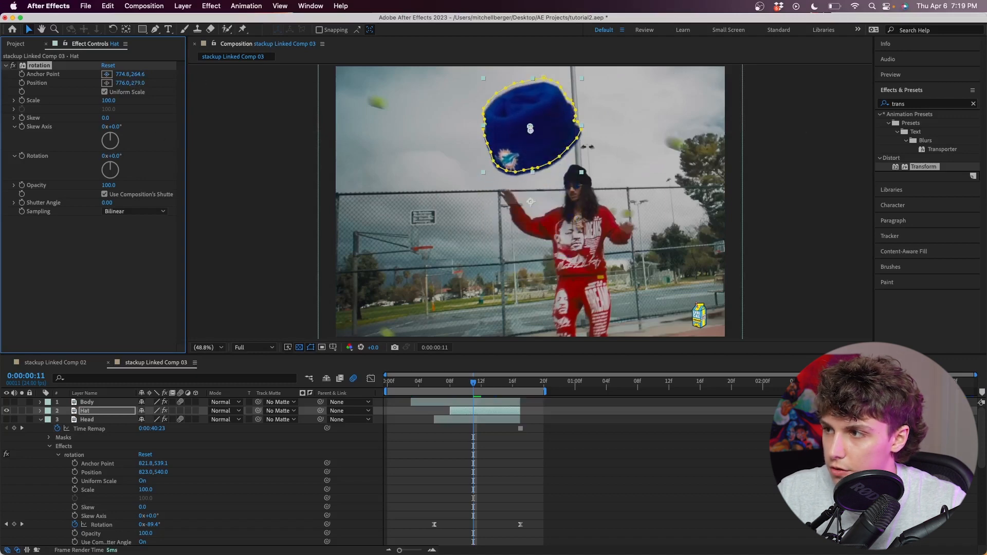
Keyframe the Hat effect's rotation at 0° on frame 17 and 242° on frame 8, and enable the layer's motion blur
click(520, 382)
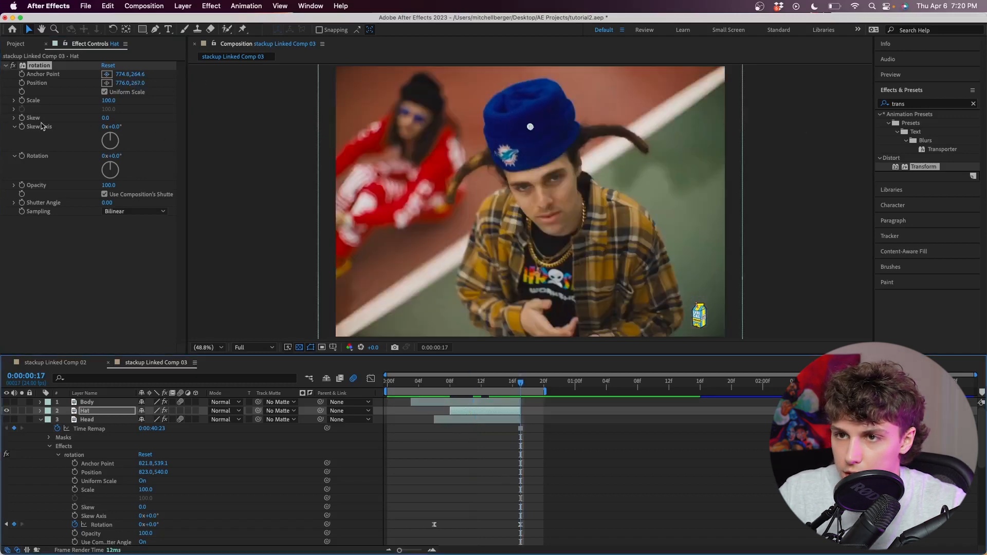
click(23, 156)
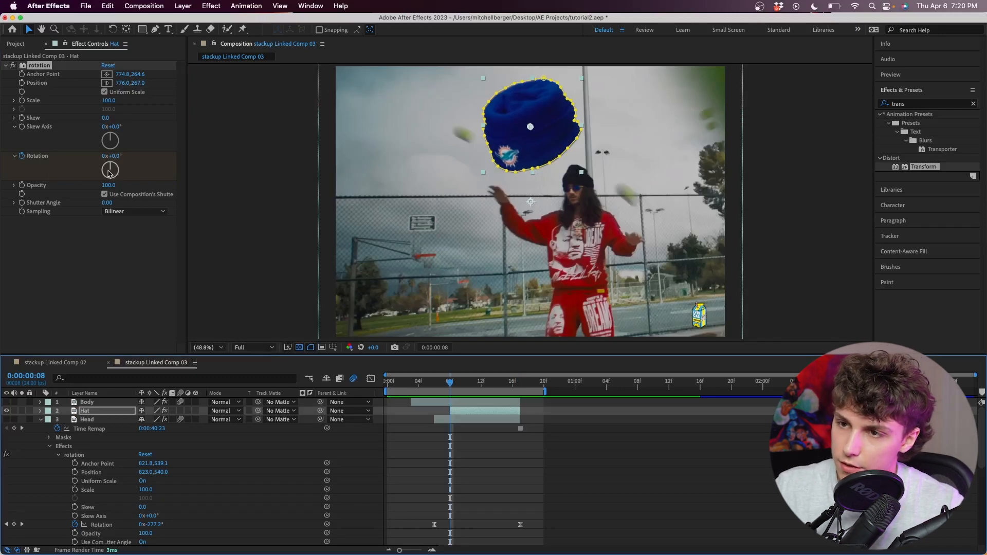
drag(109, 174, 98, 179)
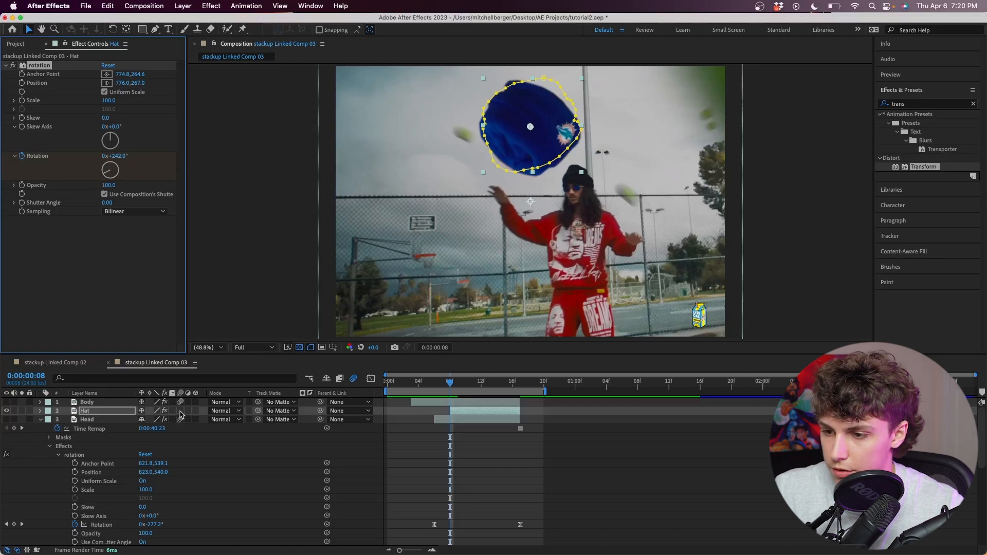
click(180, 411)
Reveal the Hat layer's two rotation keyframes and apply Easy Ease to them
click(40, 411)
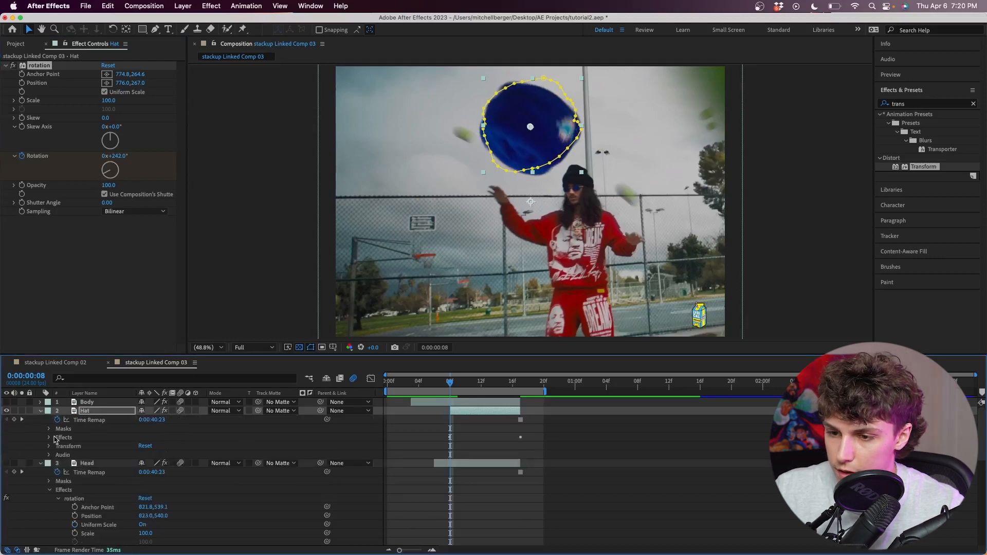
click(48, 438)
scroll(224, 468, down, 2)
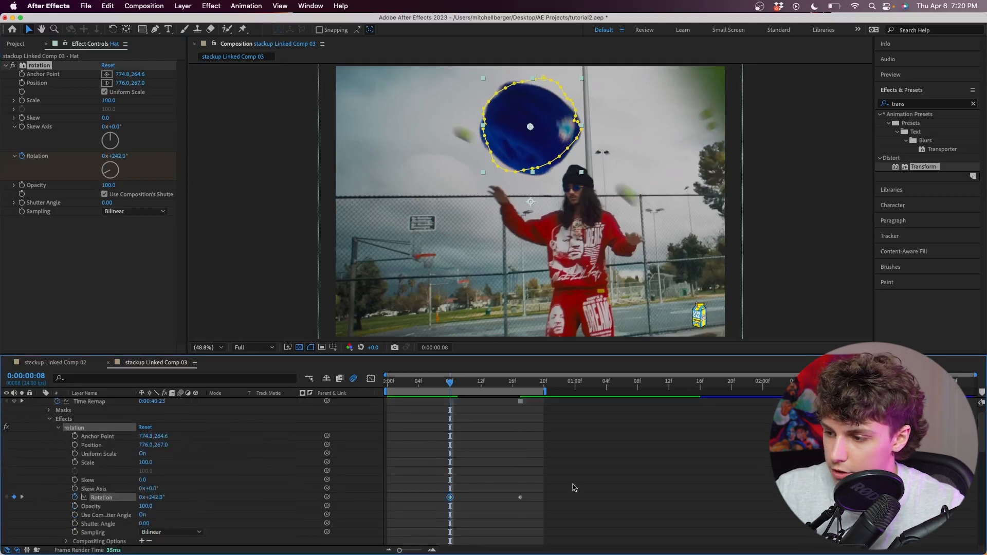
drag(574, 483, 427, 526)
key(F9)
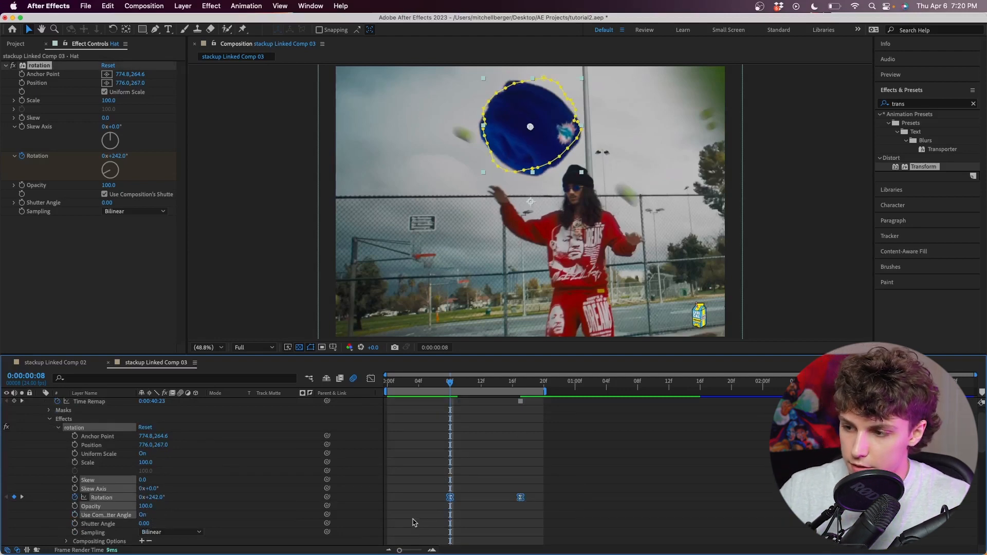
Reshape the Hat rotation's speed graph into an early peak with a long tapering finish, and preview the spin
click(371, 379)
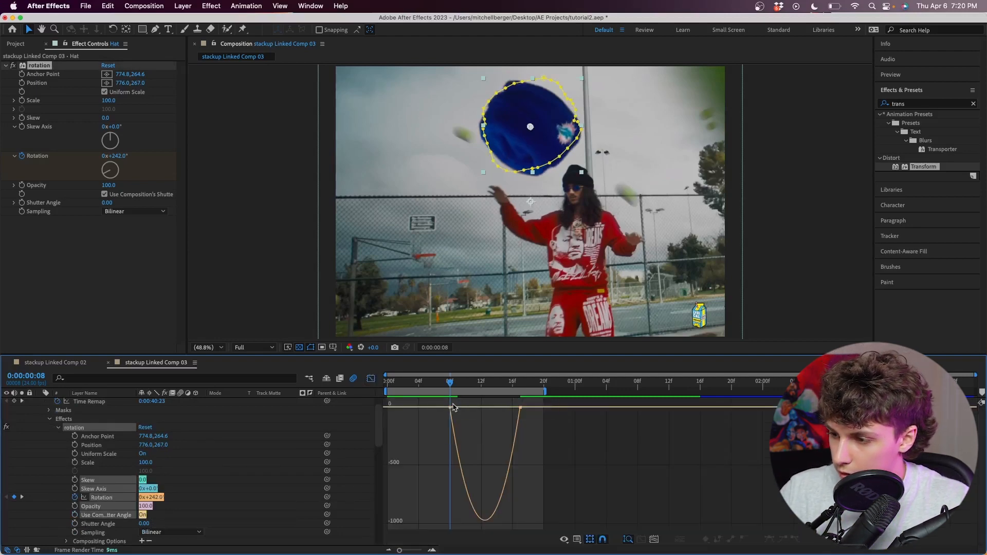
click(520, 408)
drag(509, 408, 489, 407)
key(space)
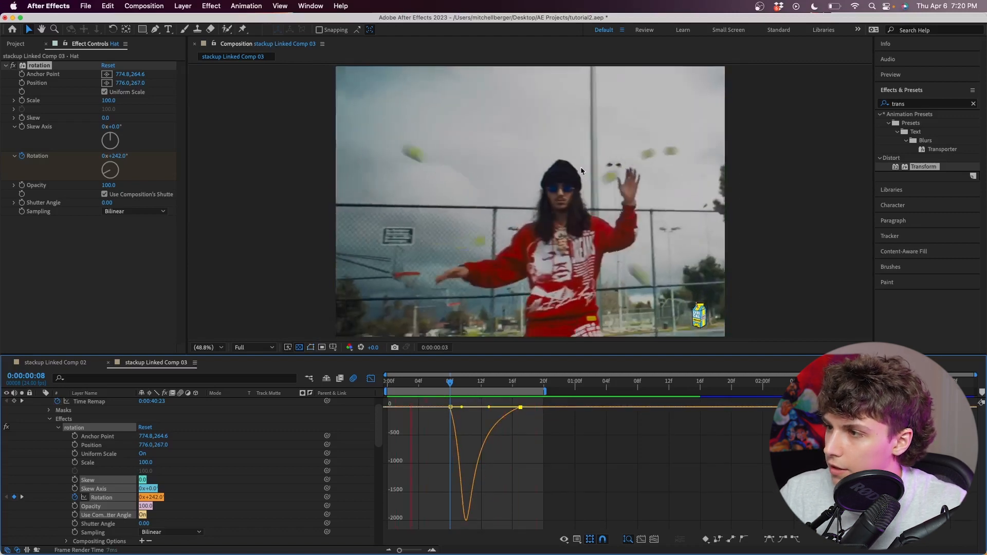
key(space)
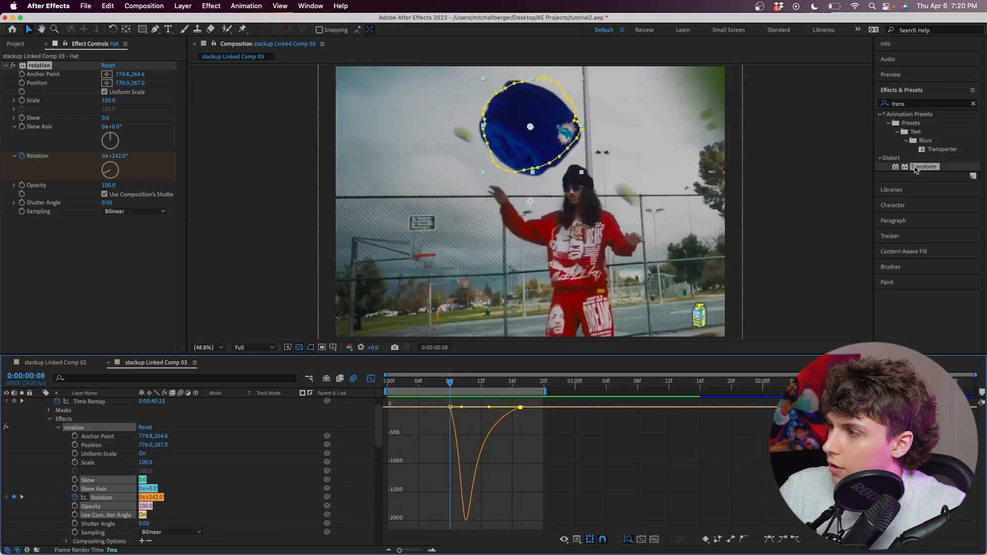
Add a second Transform effect to the Hat layer and set position and scale keyframes on frame 17
drag(923, 167, 58, 254)
key(space)
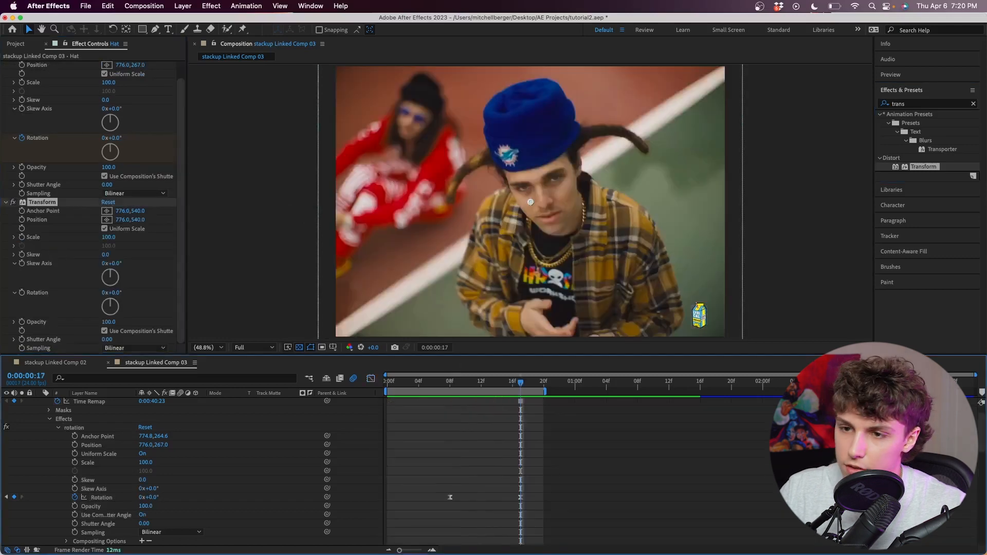
click(22, 221)
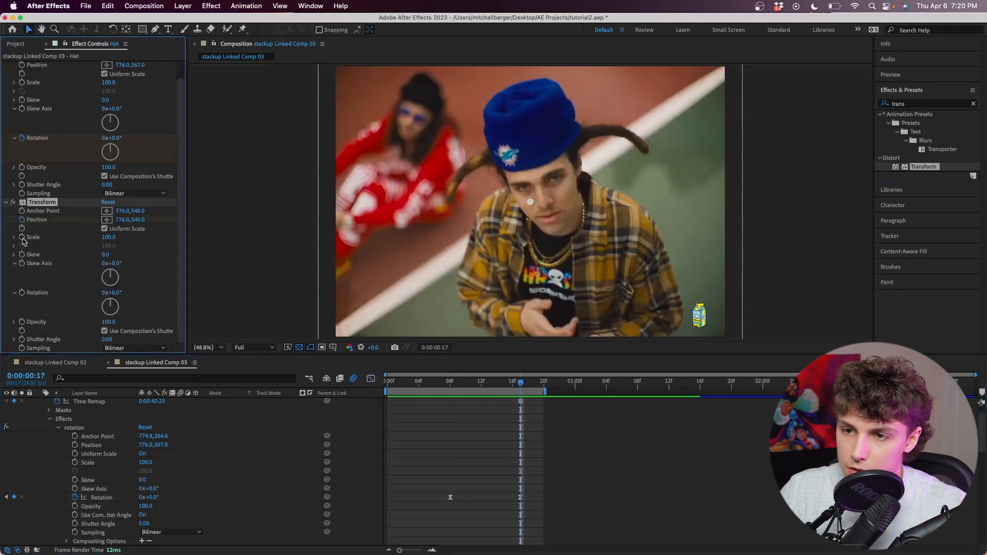
Keyframe the Hat smaller and below its resting place on frame 8, and raised above its final position on frame 13
click(451, 385)
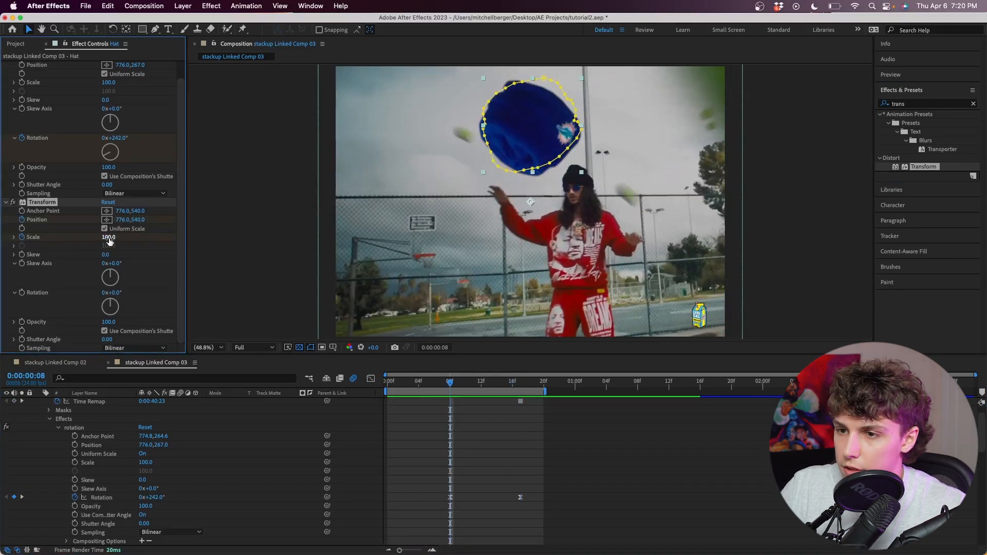
drag(110, 237, 573, 254)
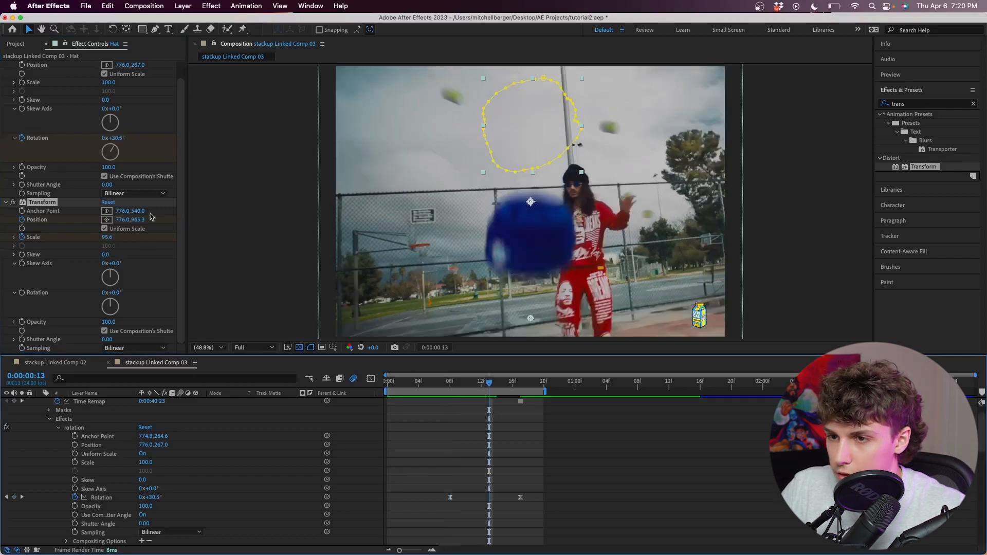
drag(137, 220, 194, 221)
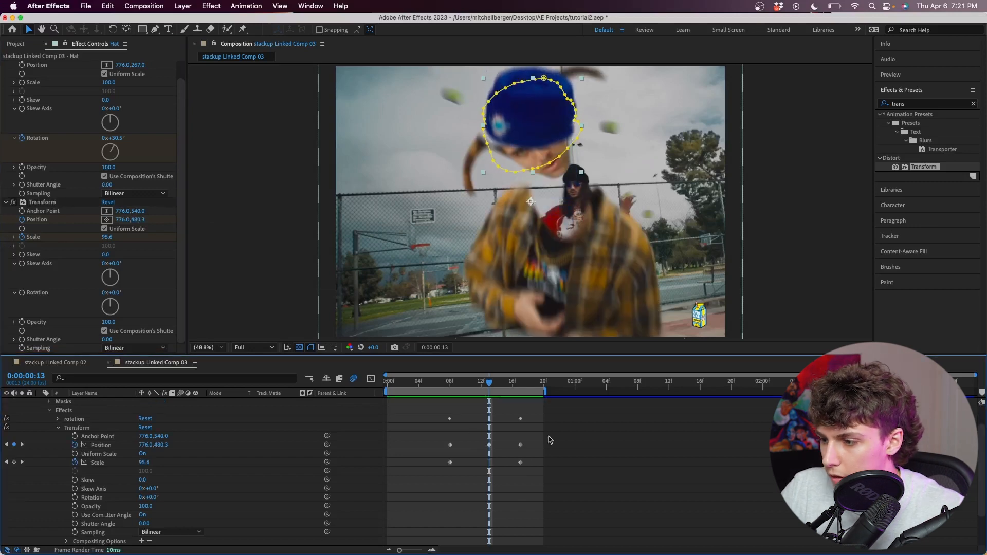
Apply Easy Ease to the Hat's second Transform position and scale keyframes, and raise its frame 13 position to 776.0, 451.3
drag(558, 434, 399, 476)
key(F9)
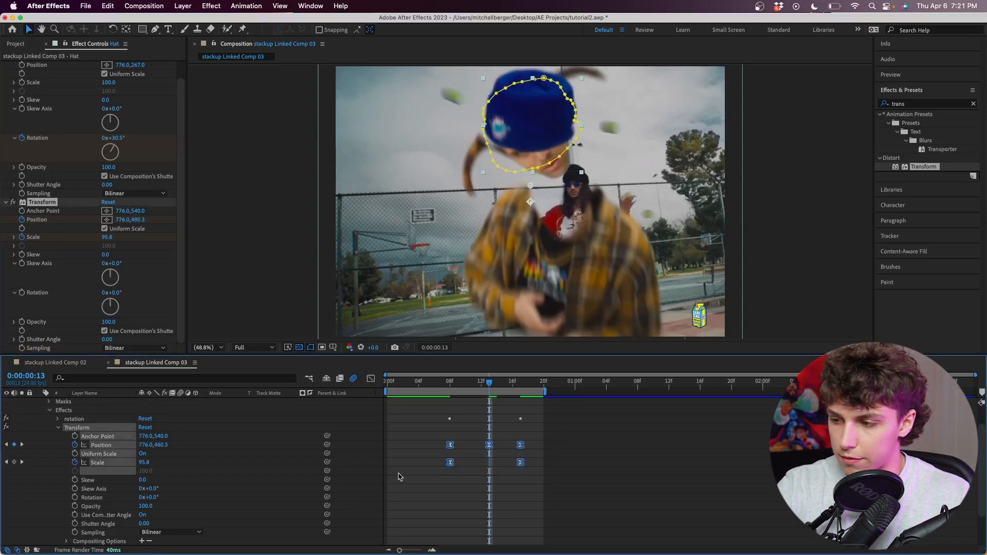
click(609, 463)
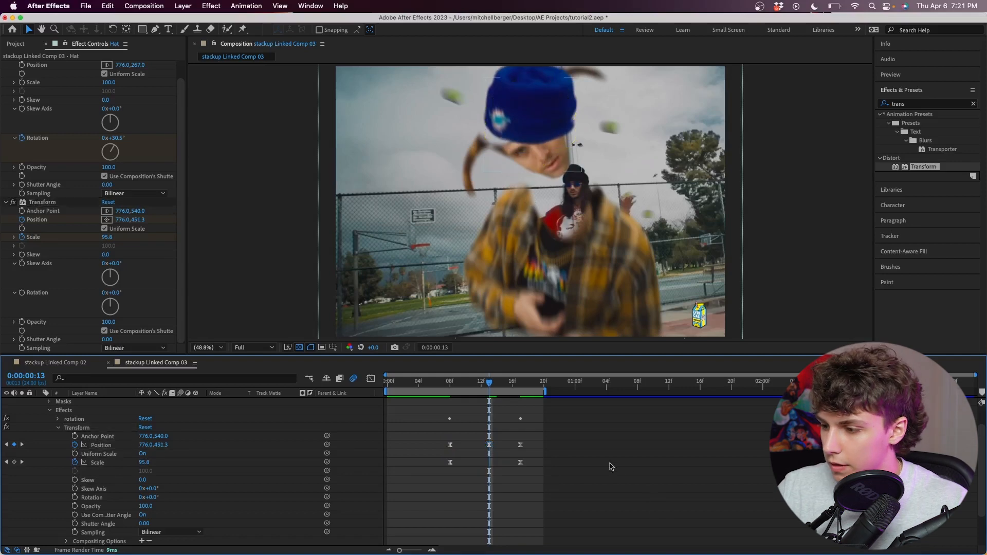
Reshape the Hat's position speed graph so its first rise peaks earlier with a longer taper, and preview the motion
drag(570, 438, 428, 454)
click(370, 378)
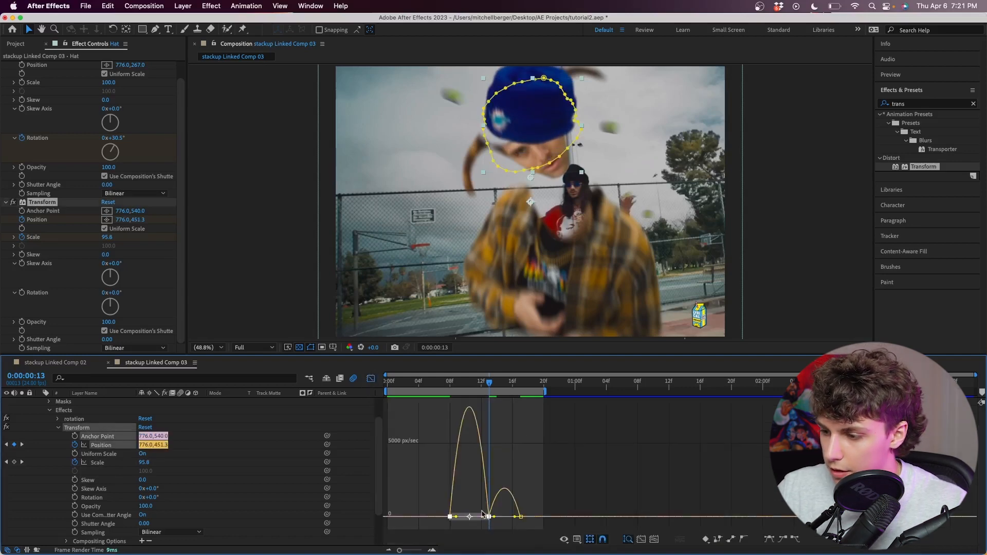
drag(483, 517, 478, 518)
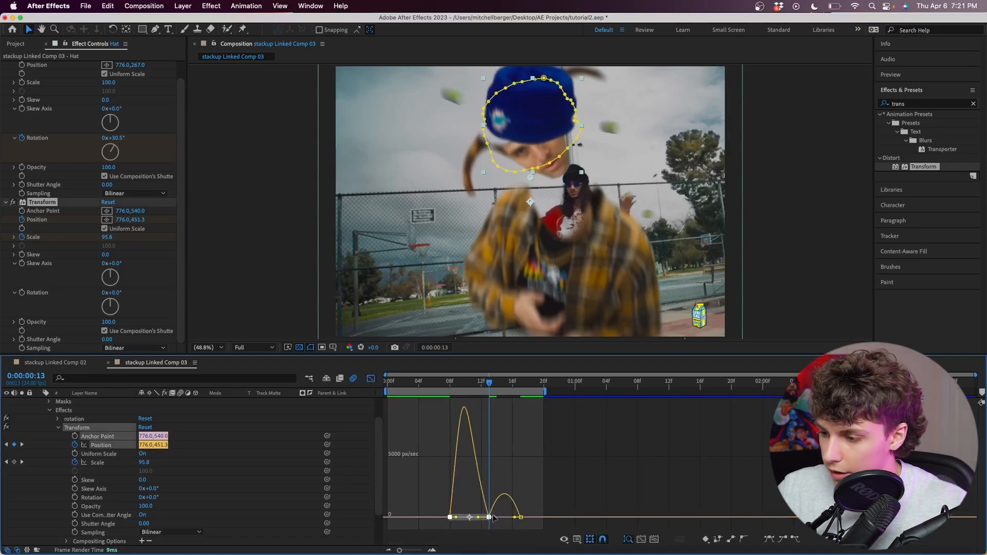
key(space)
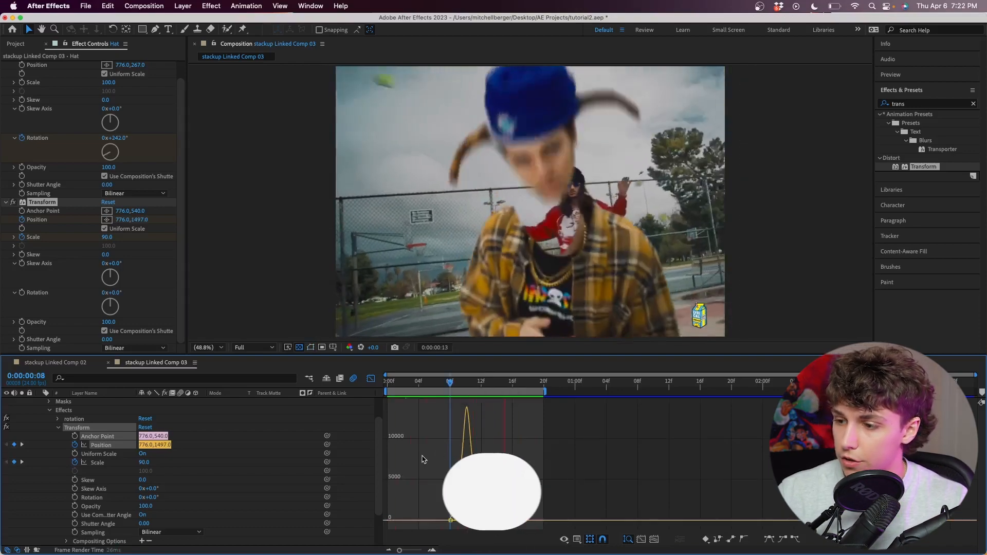
click(370, 378)
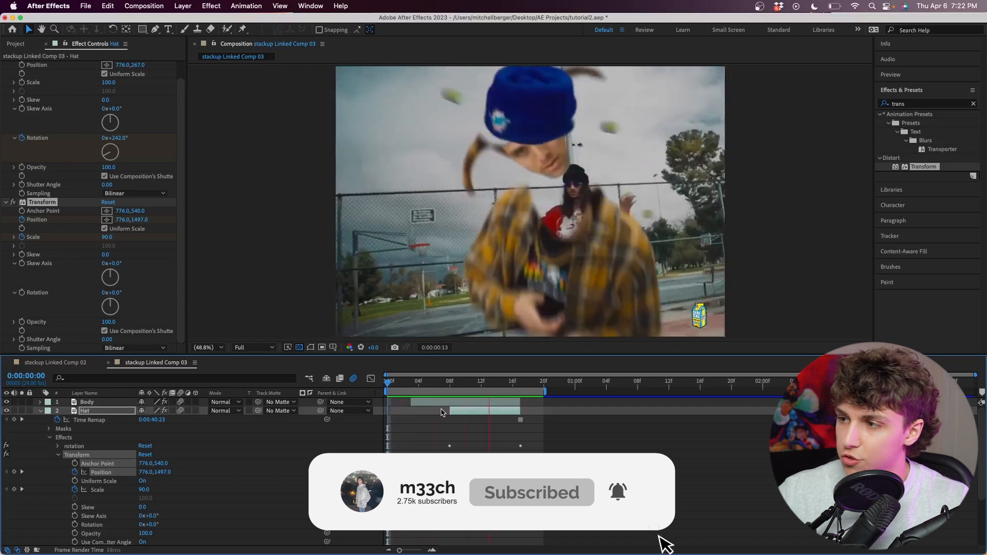
Save the After Effects project, switch to the stackup project in Premiere Pro and widen its timeline area
click(86, 6)
click(111, 106)
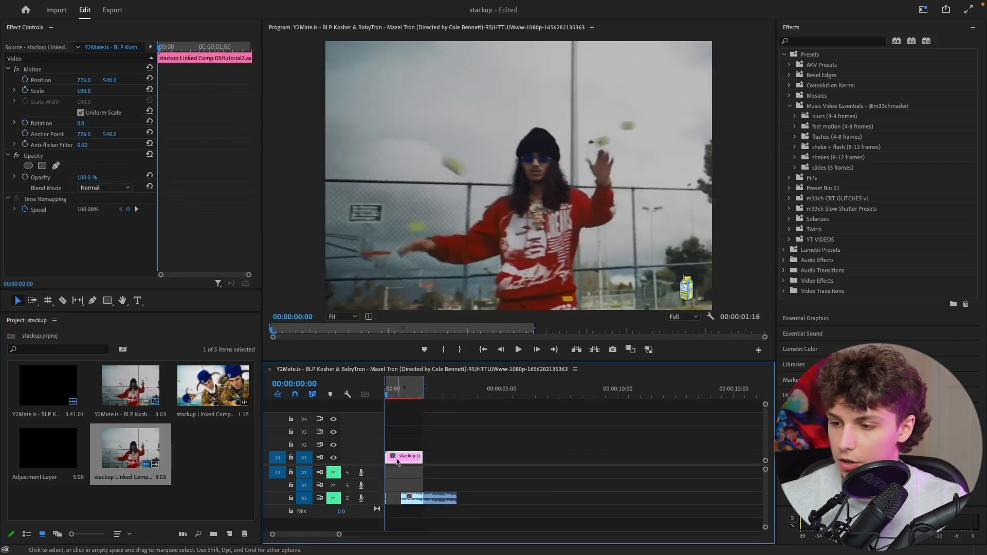
drag(263, 389, 176, 392)
Play the opening of the sequence repeatedly to review how the cutouts stack up into the next shot
key(space)
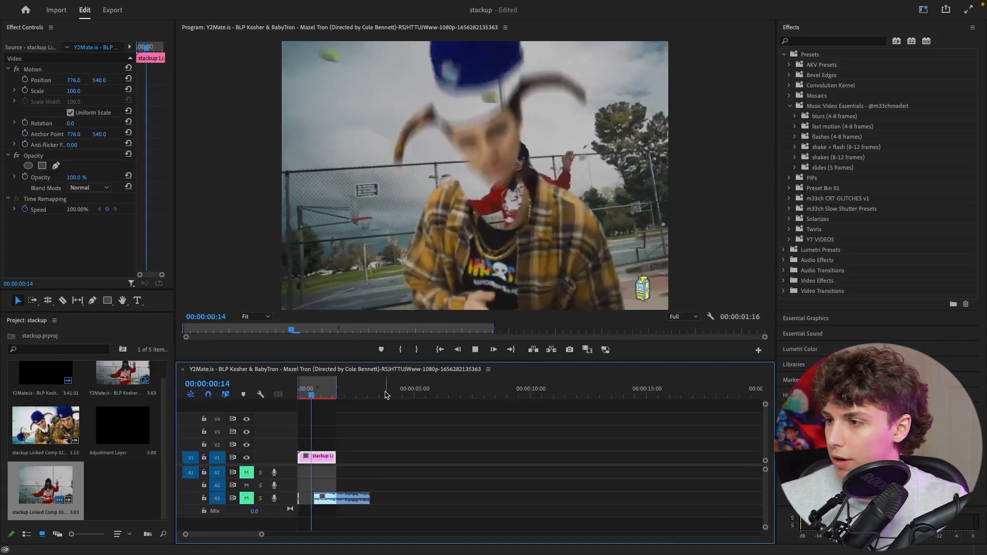
key(space)
drag(315, 394, 283, 399)
key(space)
key(space)
key(space)
key(space)
key(space)
key(space)
key(space)
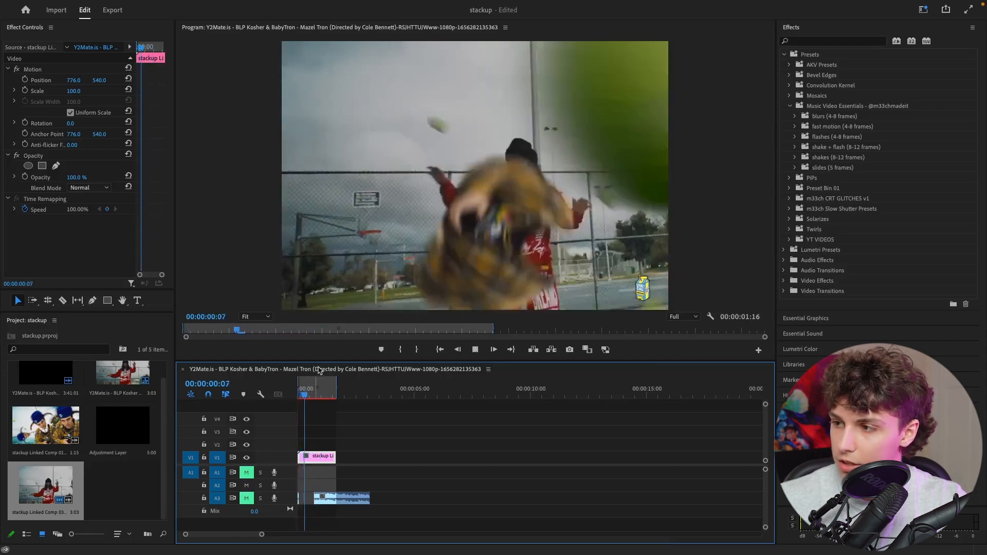
key(space)
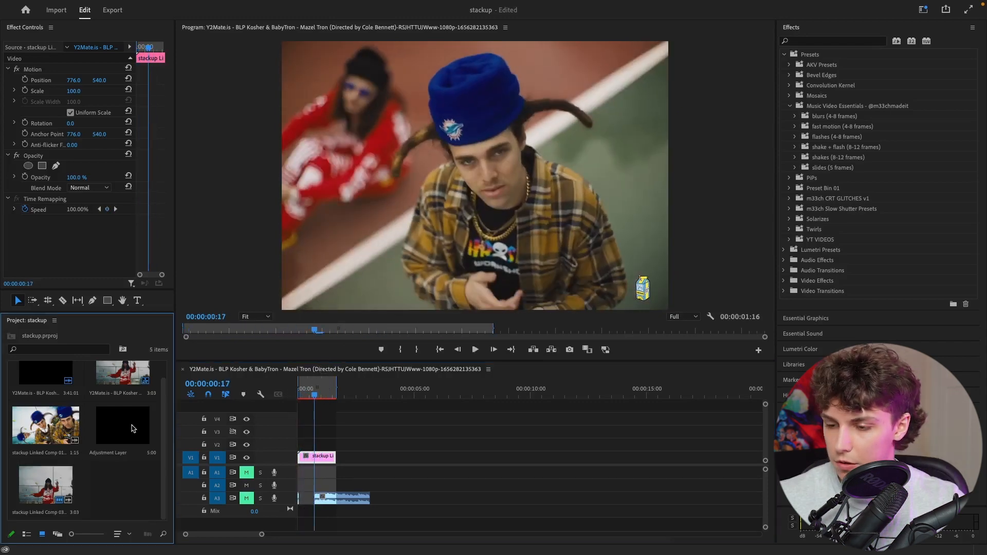
Place the Adjustment Layer on V2 above the linked comp, starting just before the shot change at 00:00:00:17
drag(132, 428, 357, 445)
key(equal)
key(equal)
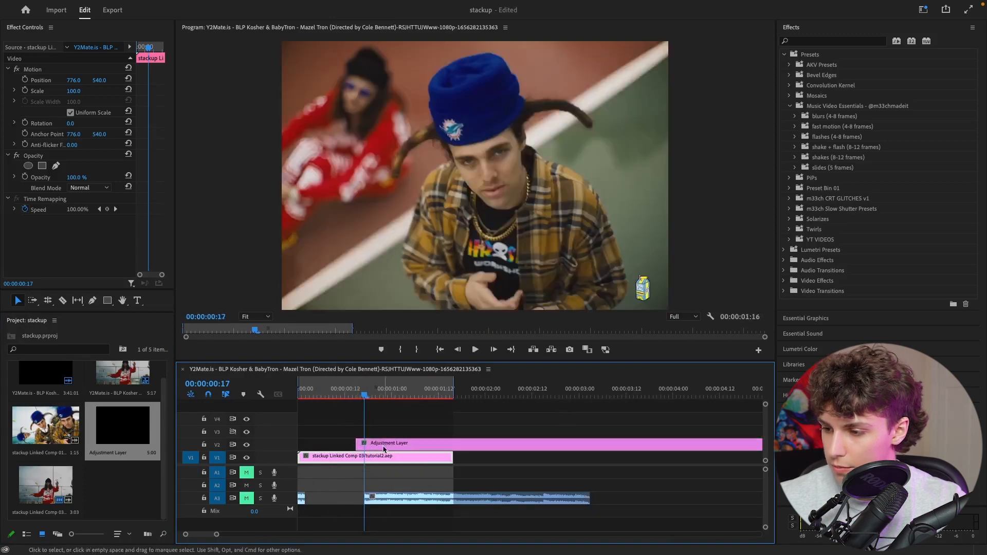
Cut the adjustment layer at 00:00:00:21 and delete the part after the cut
key(Right)
key(Right)
key(Right)
key(Right)
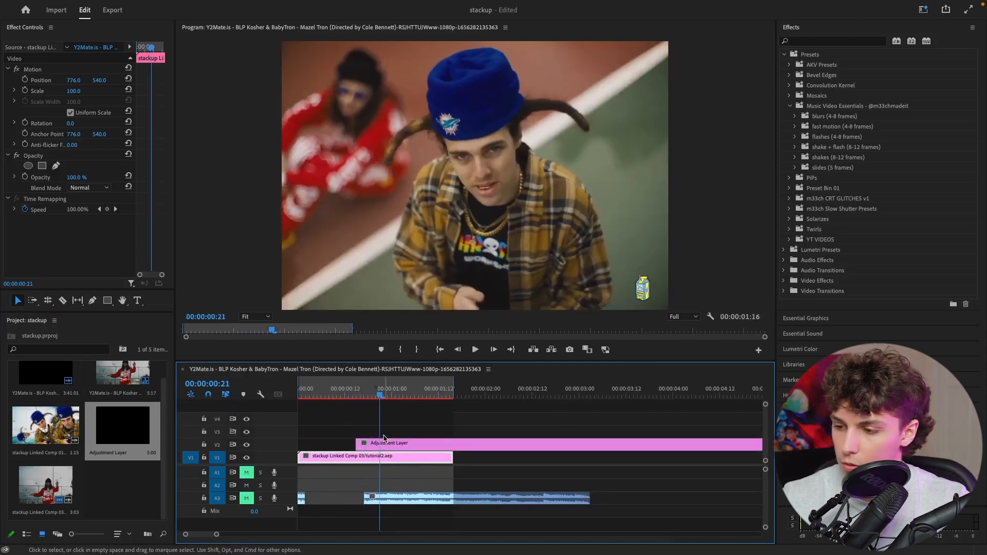
click(382, 444)
key(v)
click(391, 444)
key(Delete)
Try the Diagonal SUBTLE shake preset from Music Video Essentials on the adjustment layer
click(790, 106)
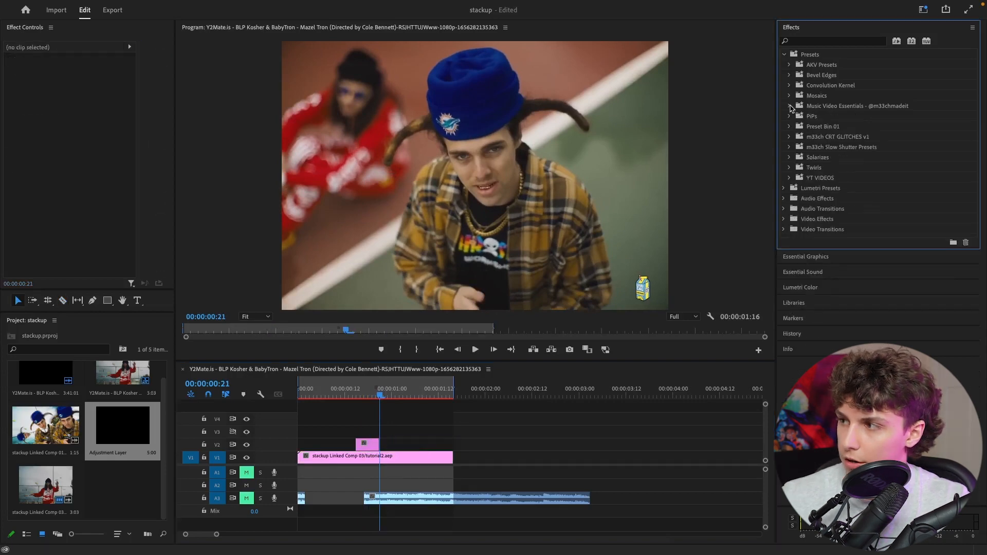
click(789, 106)
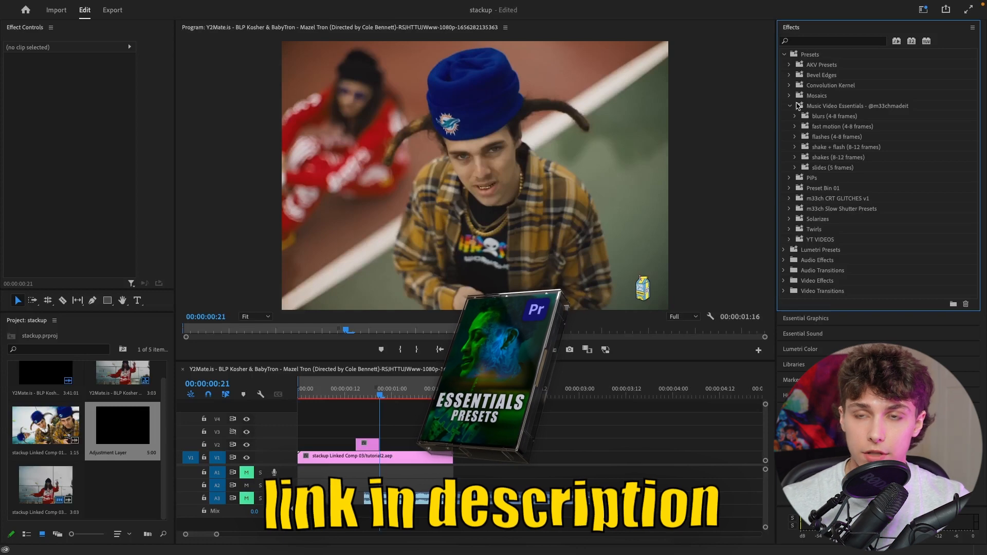
click(794, 126)
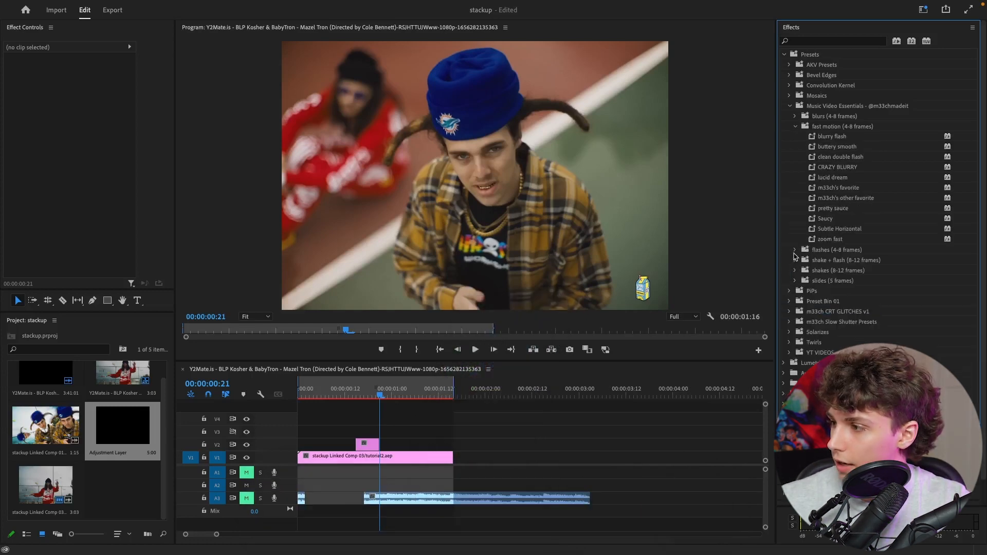
click(796, 271)
scroll(812, 276, down, 2)
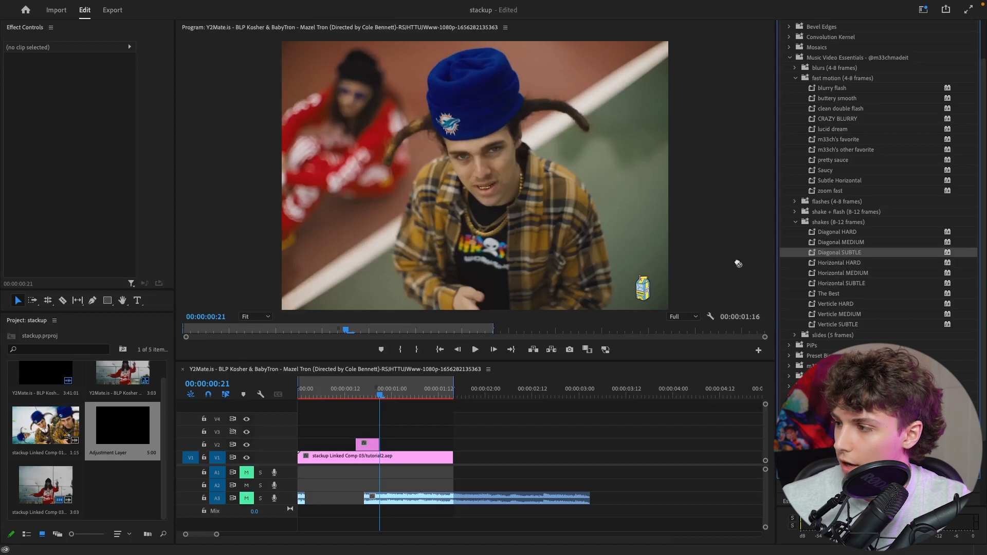
drag(363, 452, 364, 446)
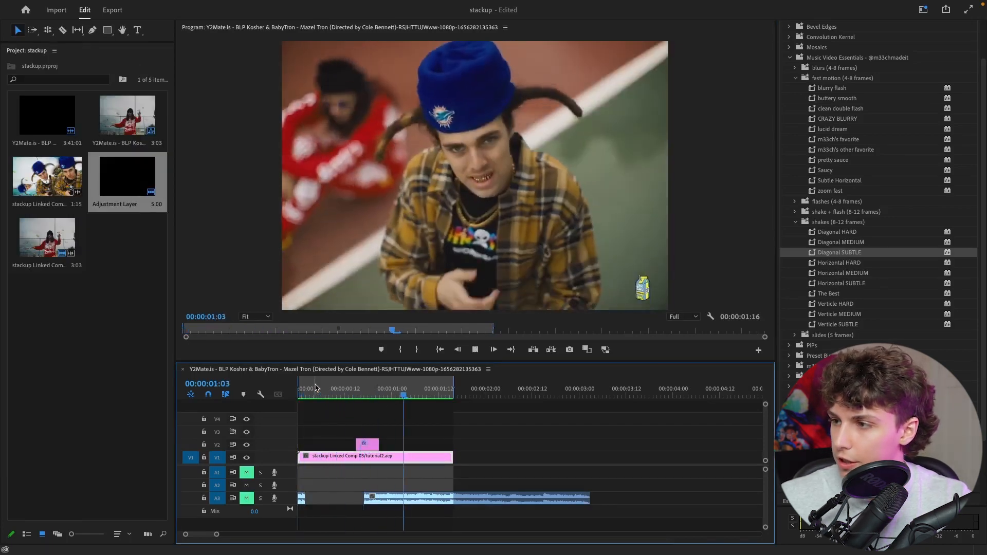
Replay the transition from the start to judge the shake effect over the shot change
key(space)
drag(336, 389, 222, 398)
key(space)
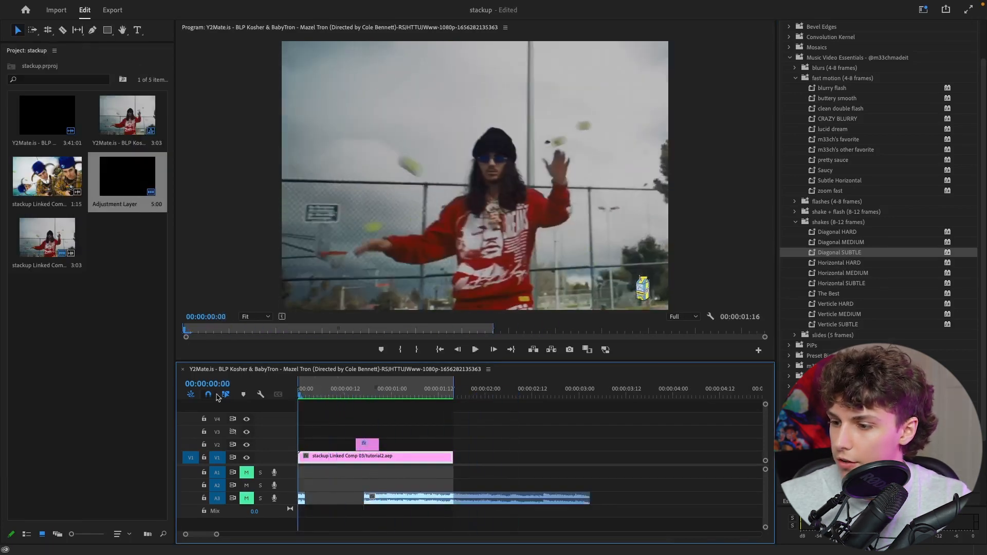
key(space)
drag(331, 396, 222, 399)
key(space)
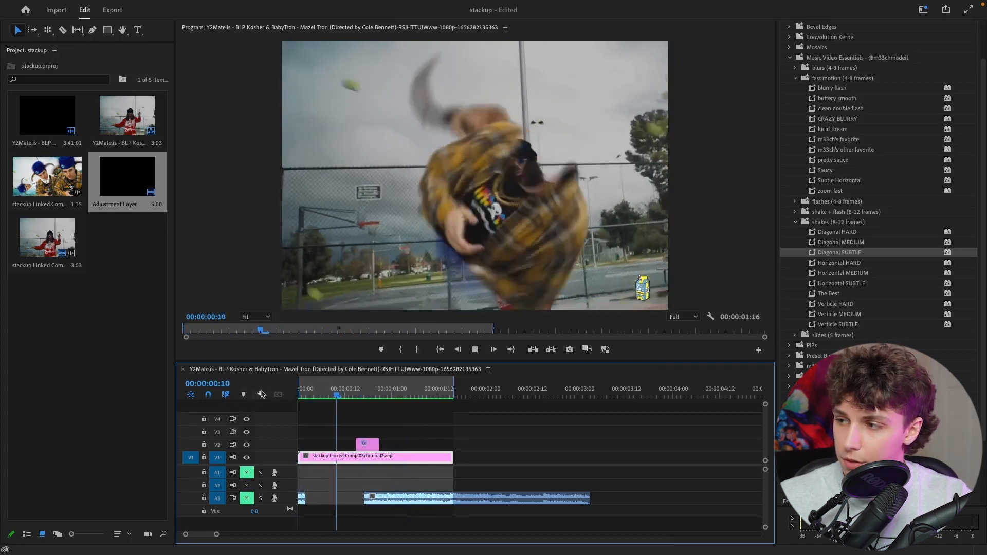
key(space)
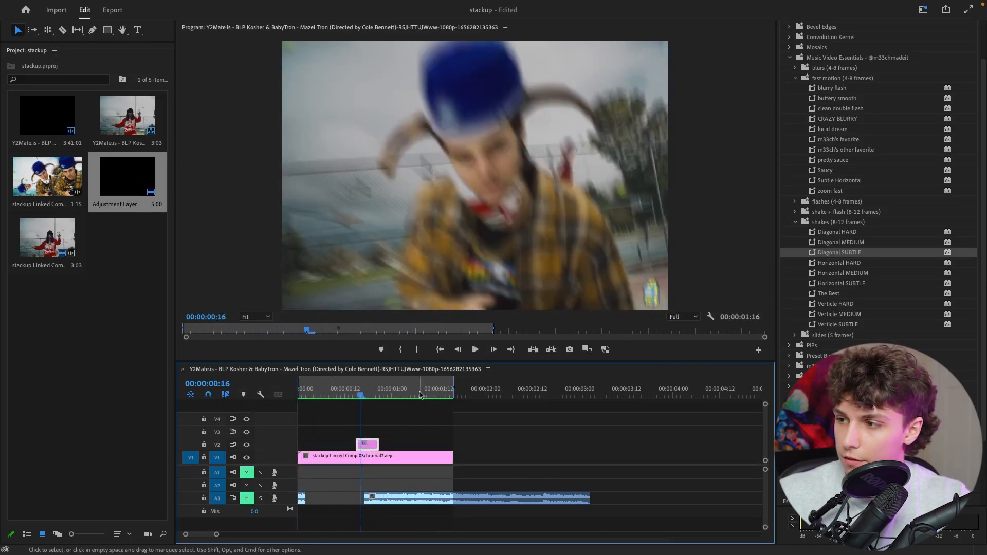
Undo the diagonal shake, apply the Vertical Shake Flash (m33ch's favorite) preset to the adjustment layer instead, and preview the transition
key(super+z)
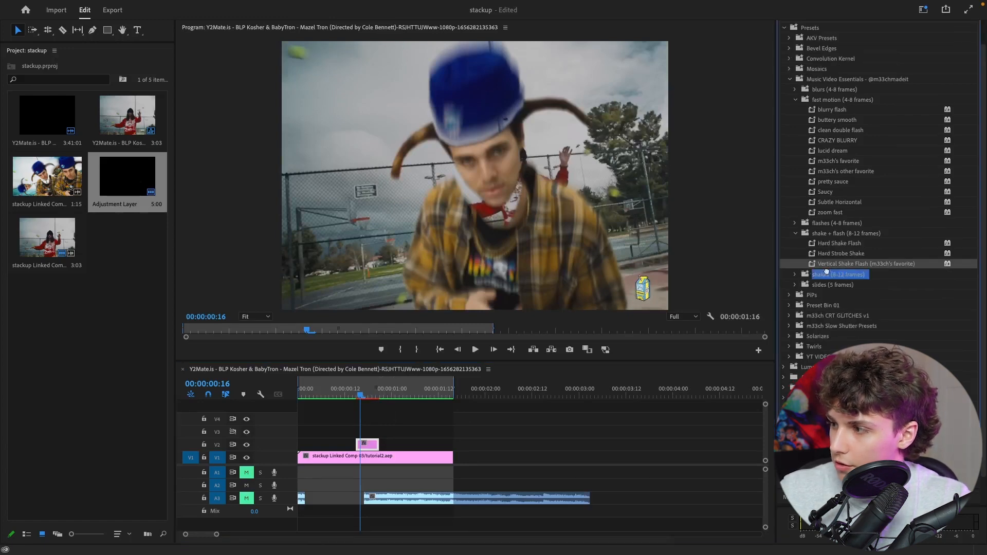
drag(370, 446, 368, 444)
click(337, 394)
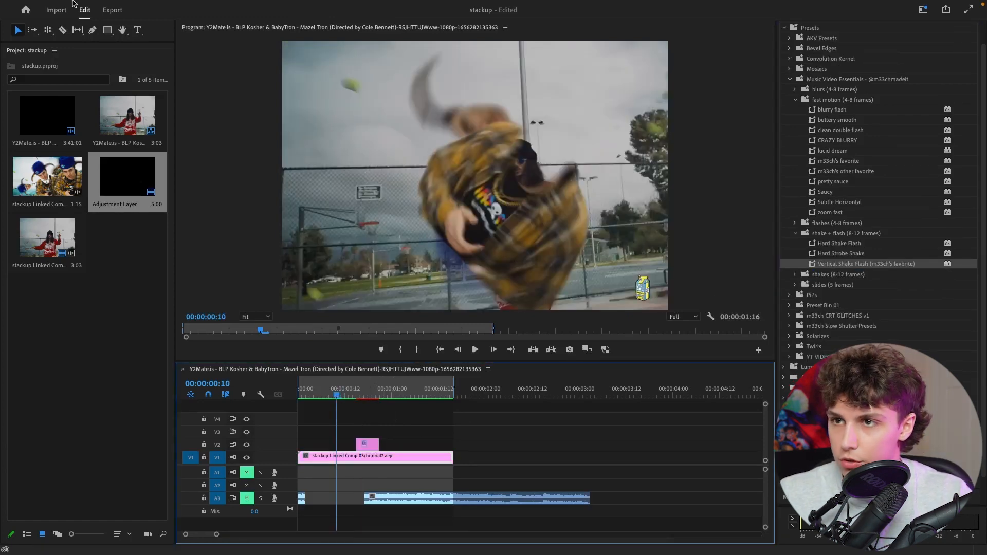
key(space)
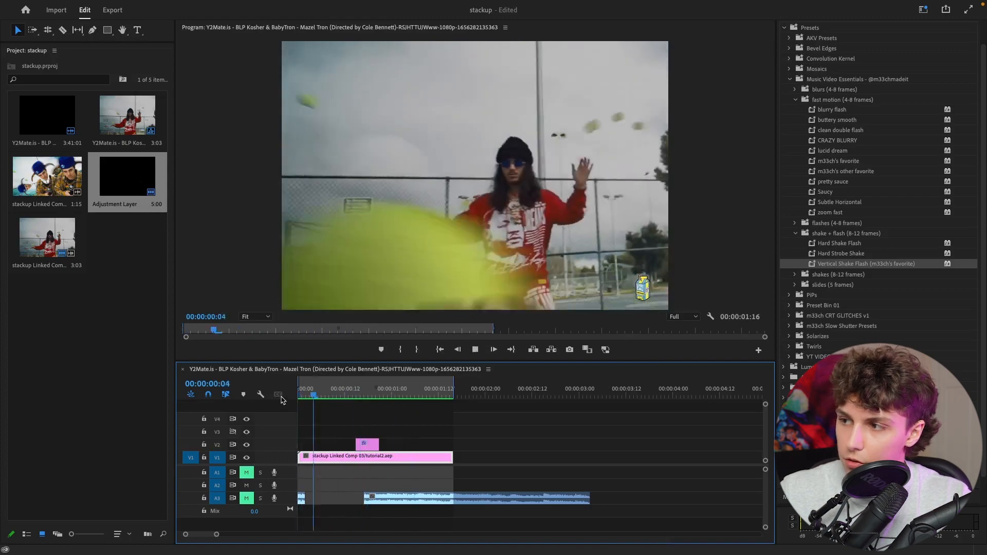